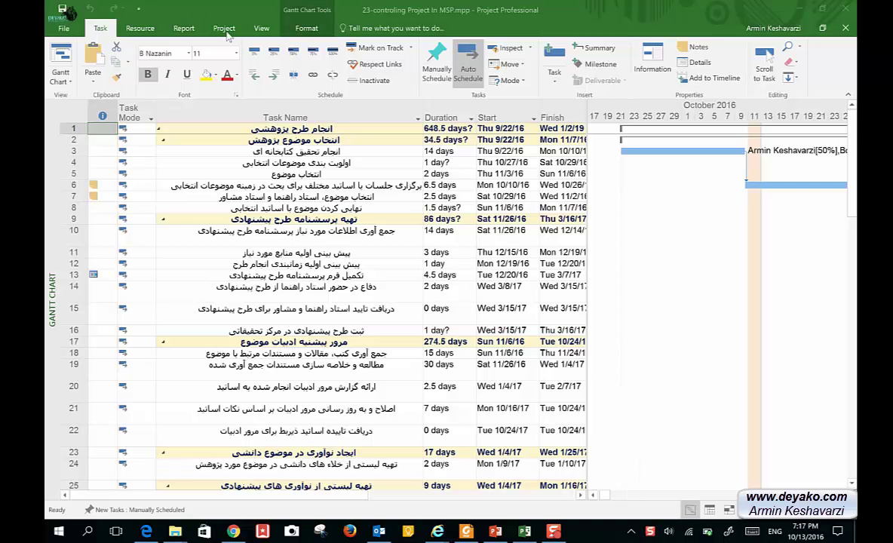
# Set the status date in the project information to today's date, Thu 10/13/16.
pyautogui.click(225, 28)
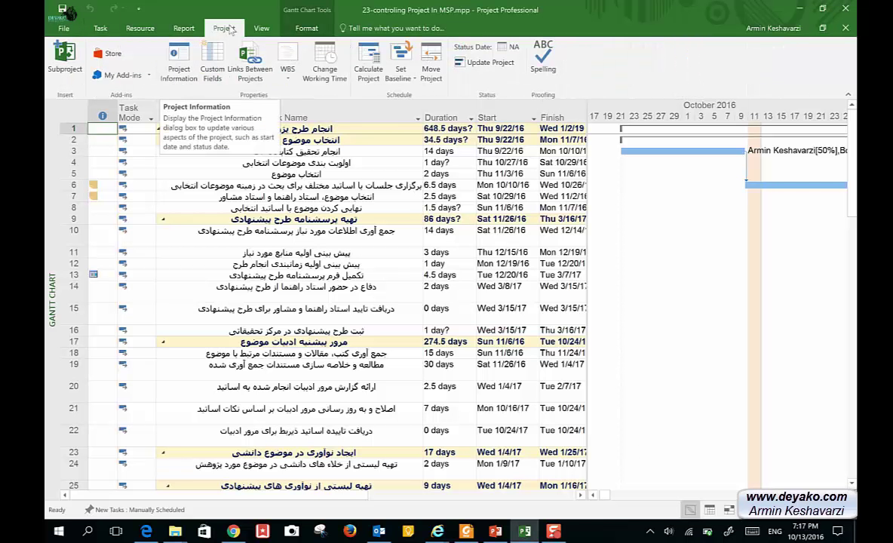
pyautogui.click(177, 53)
pyautogui.click(177, 54)
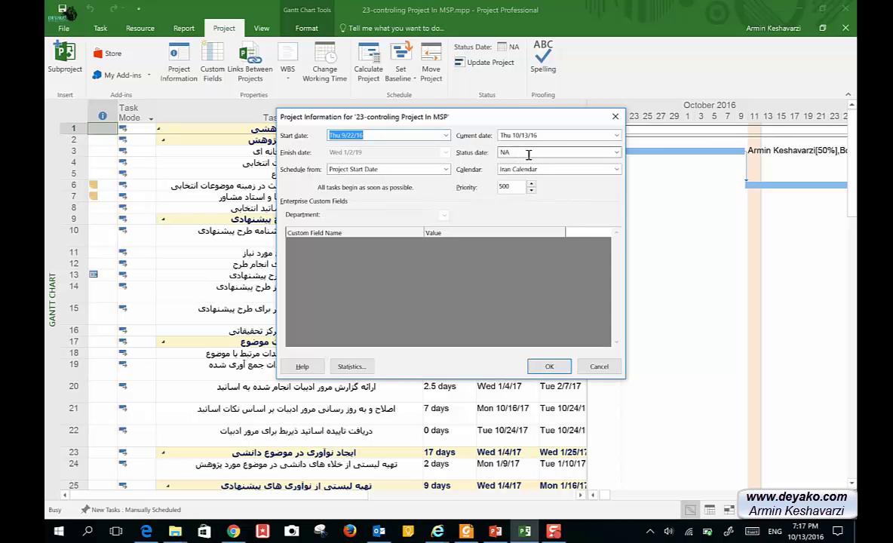
pyautogui.click(615, 153)
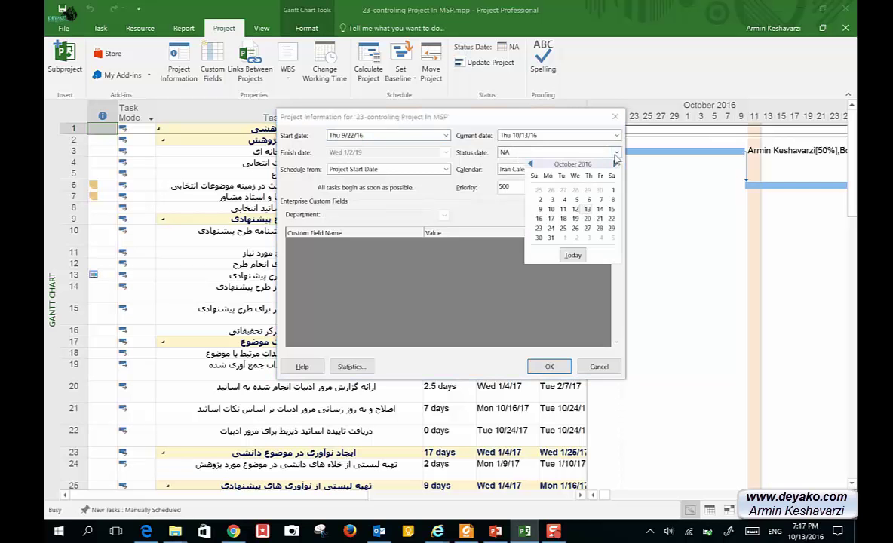
pyautogui.click(572, 256)
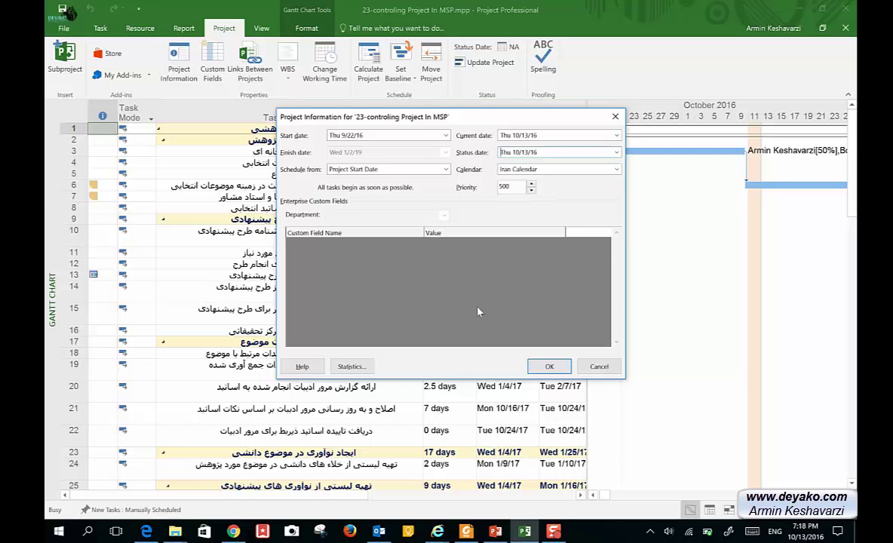
pyautogui.click(546, 366)
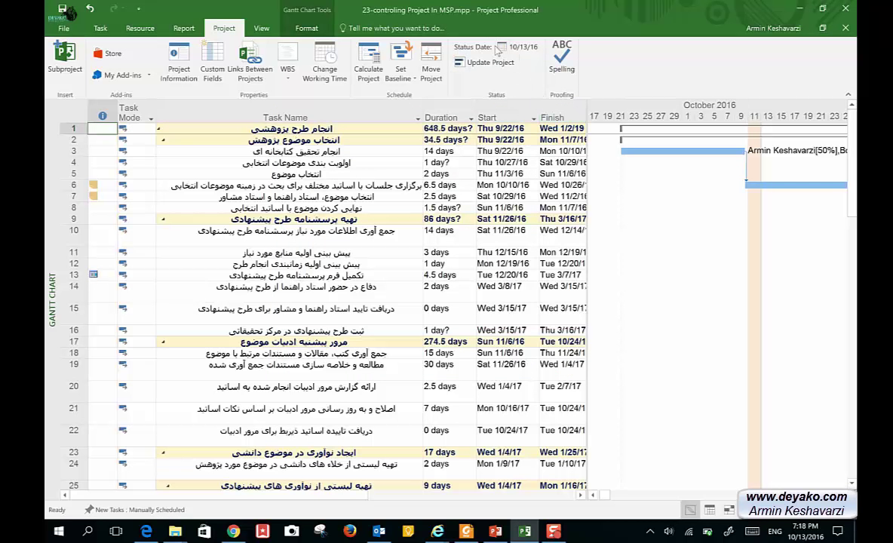
# Reopen the Status Date dialog, choose Thu 10/13/16 again and confirm it.
pyautogui.click(516, 48)
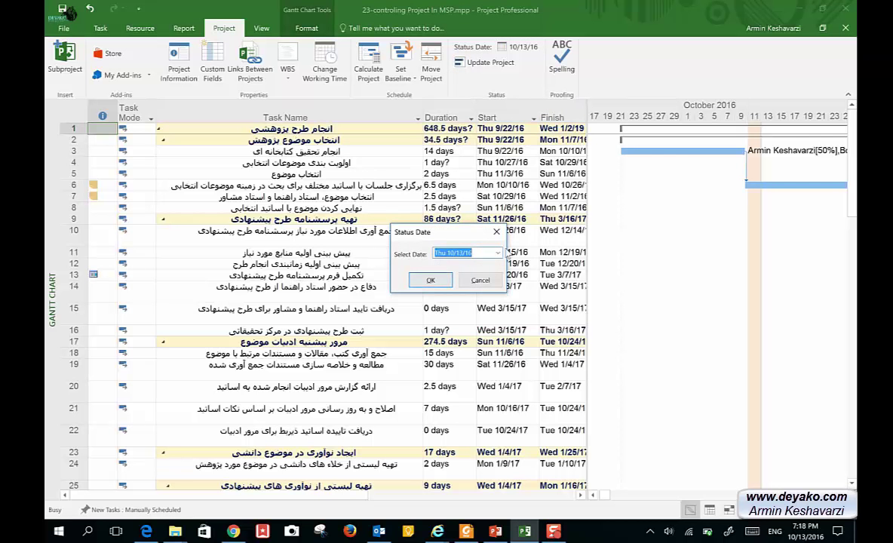
pyautogui.click(497, 254)
pyautogui.click(498, 255)
pyautogui.click(497, 255)
pyautogui.click(414, 333)
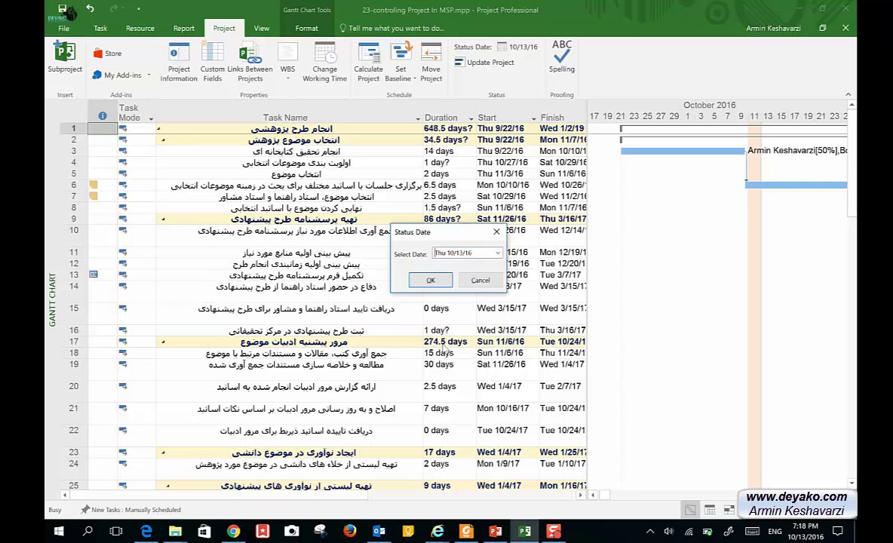
pyautogui.click(430, 280)
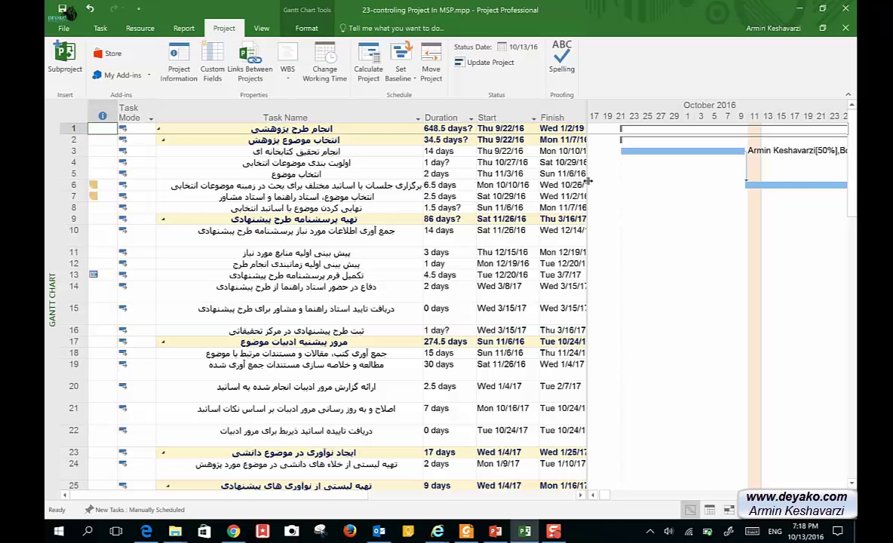
# Widen the task table and examine the full task list, including predecessors, resource names and costs.
pyautogui.moveTo(587, 181); pyautogui.dragTo(672, 189)
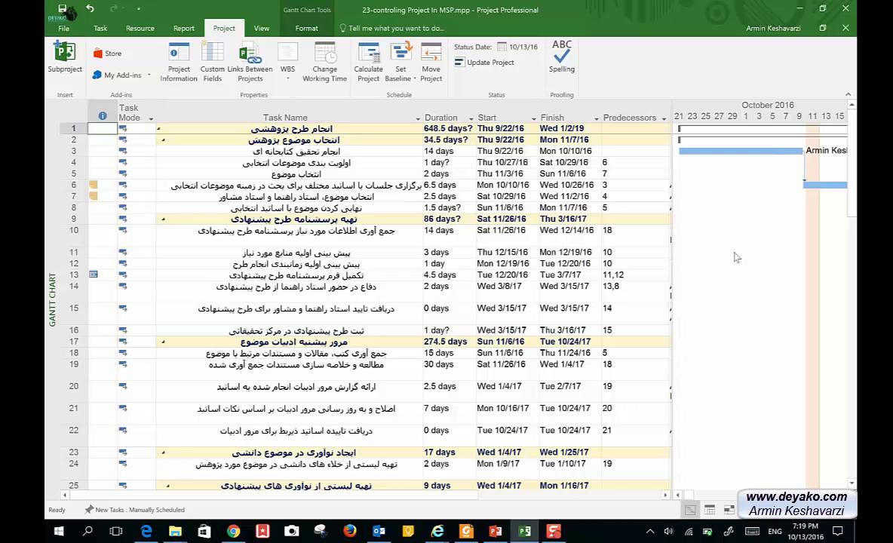
pyautogui.scroll(-13, 737, 258)
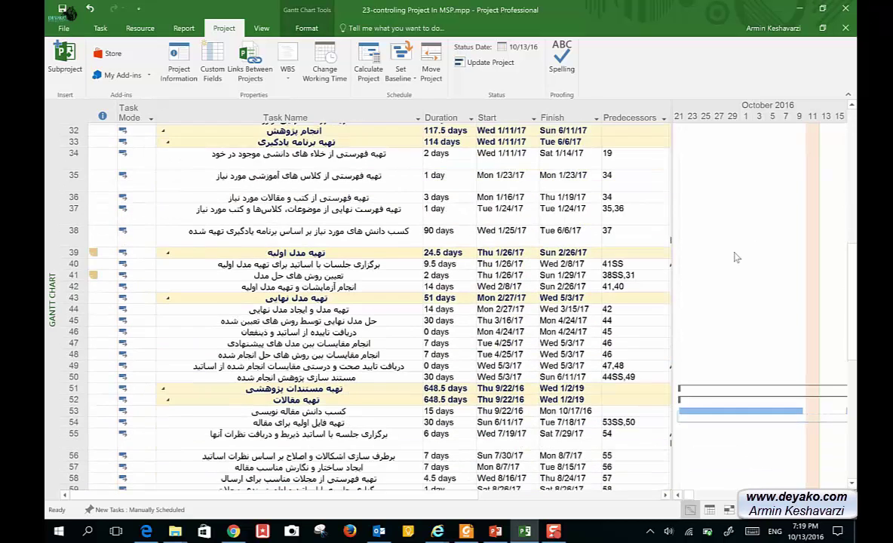
pyautogui.scroll(-7, 736, 257)
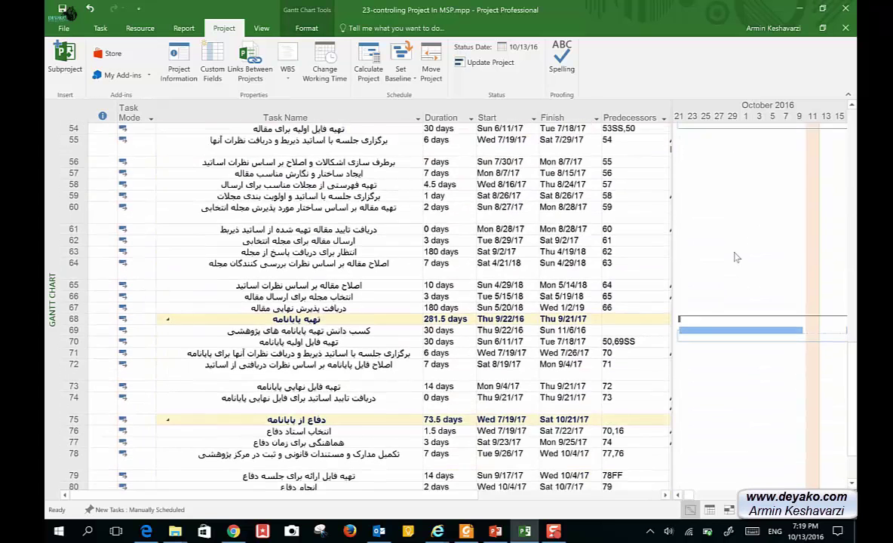
pyautogui.scroll(18, 736, 257)
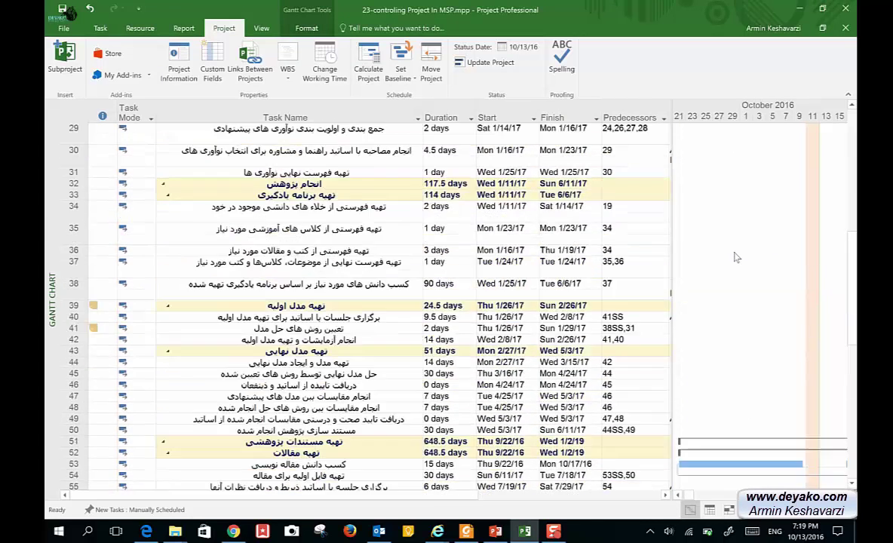
pyautogui.scroll(2, 737, 257)
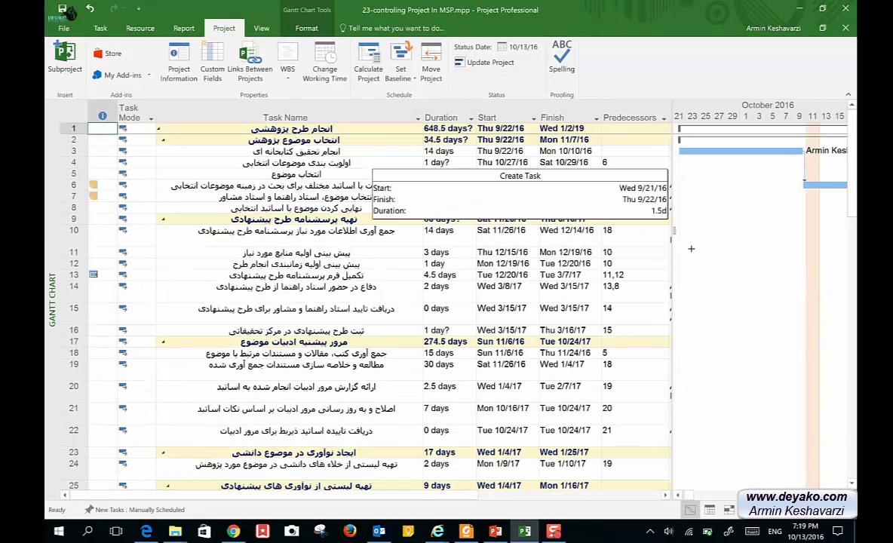
pyautogui.moveTo(671, 254); pyautogui.dragTo(801, 256)
pyautogui.hscroll(5, 647, 258)
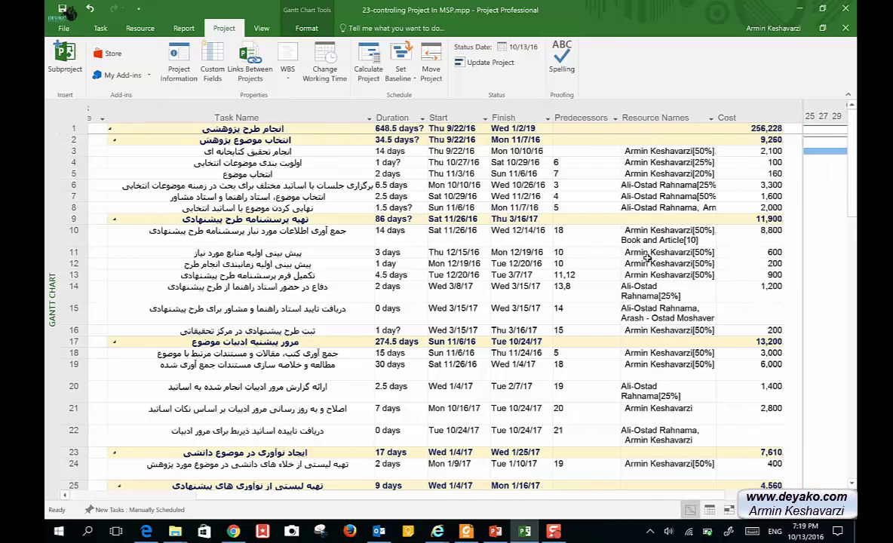
pyautogui.hscroll(-4, 648, 258)
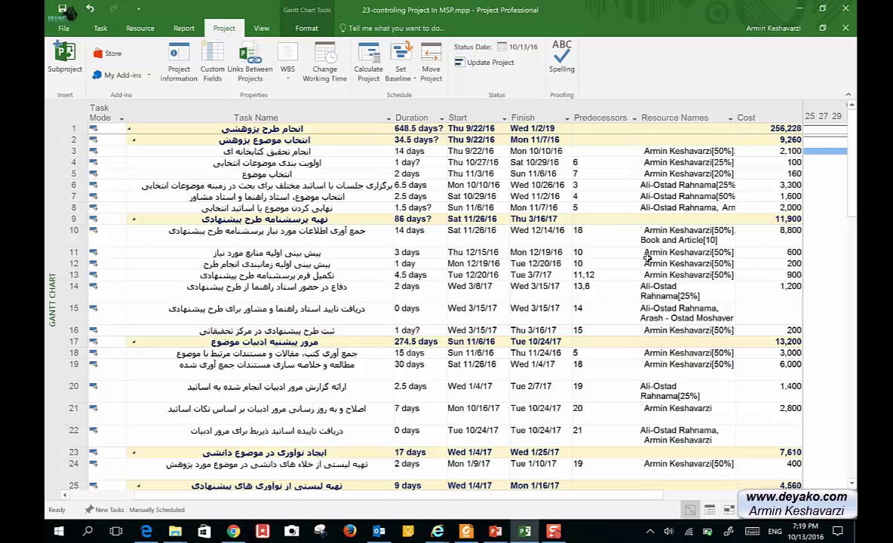
# Save the current plan as Baseline for the entire project.
pyautogui.click(460, 160)
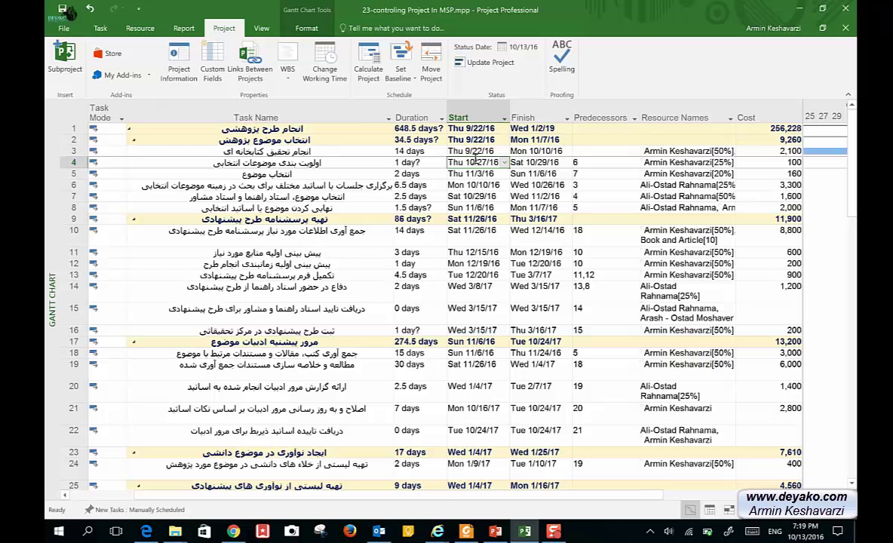
pyautogui.click(401, 78)
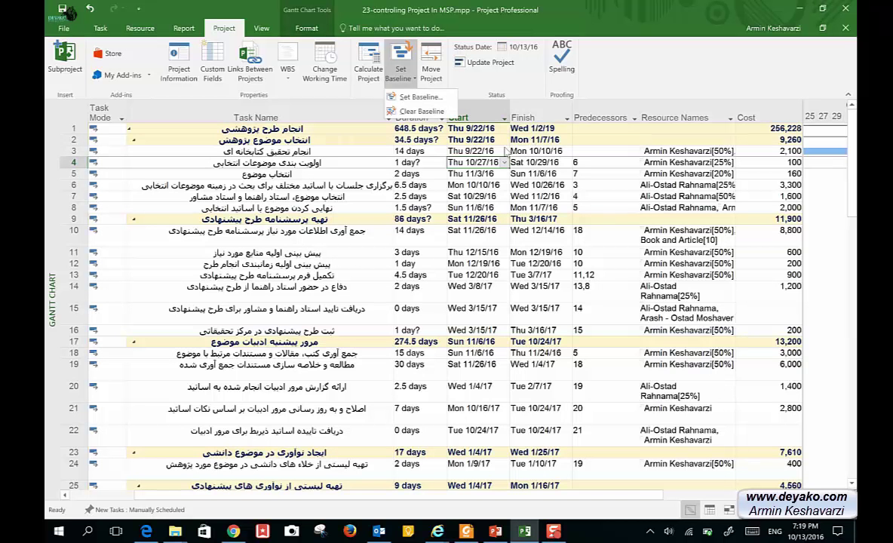
pyautogui.click(476, 151)
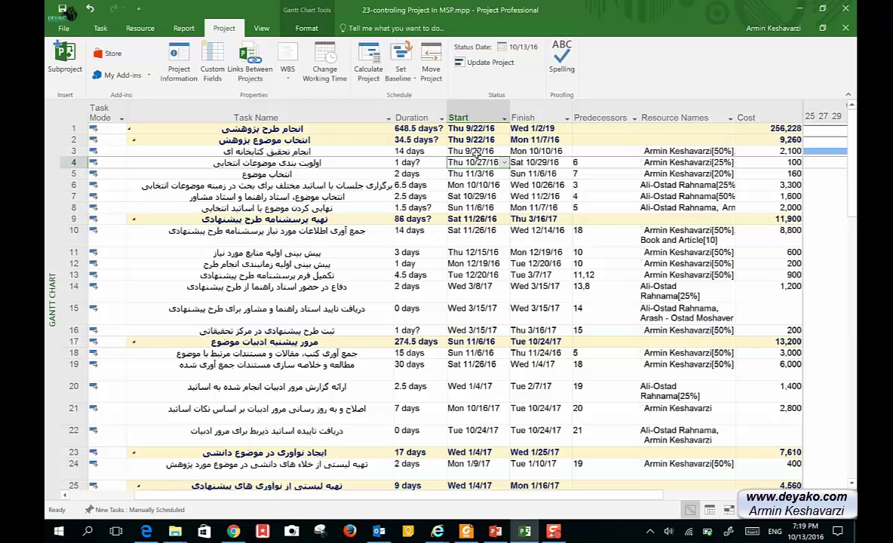
pyautogui.click(401, 74)
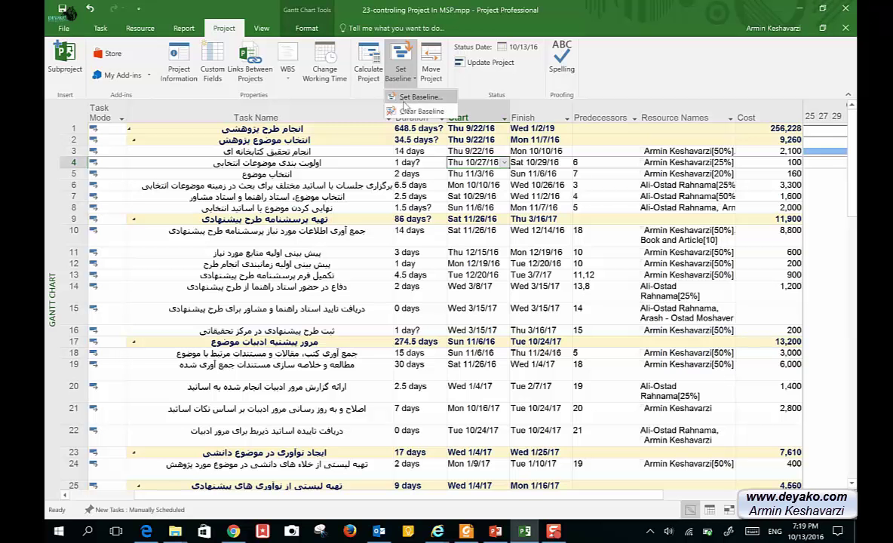
pyautogui.click(404, 98)
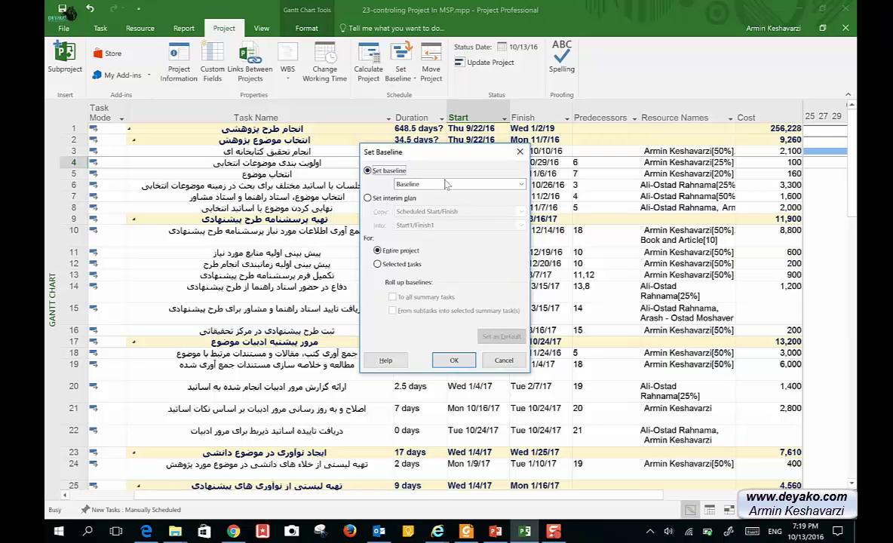
pyautogui.click(512, 186)
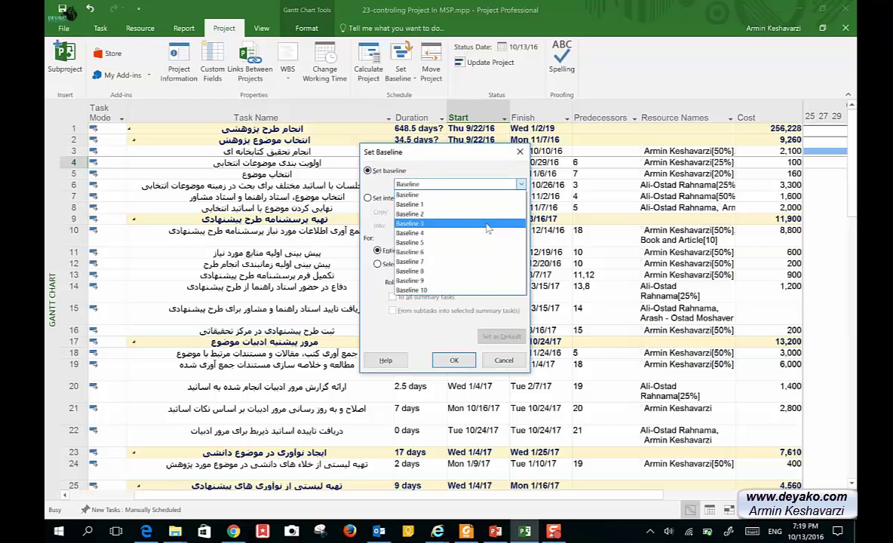
pyautogui.click(435, 194)
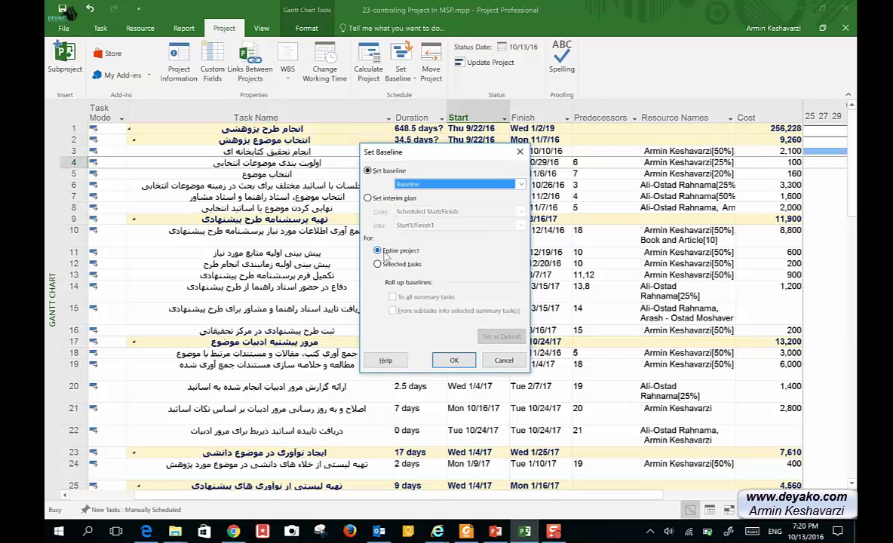
pyautogui.click(452, 361)
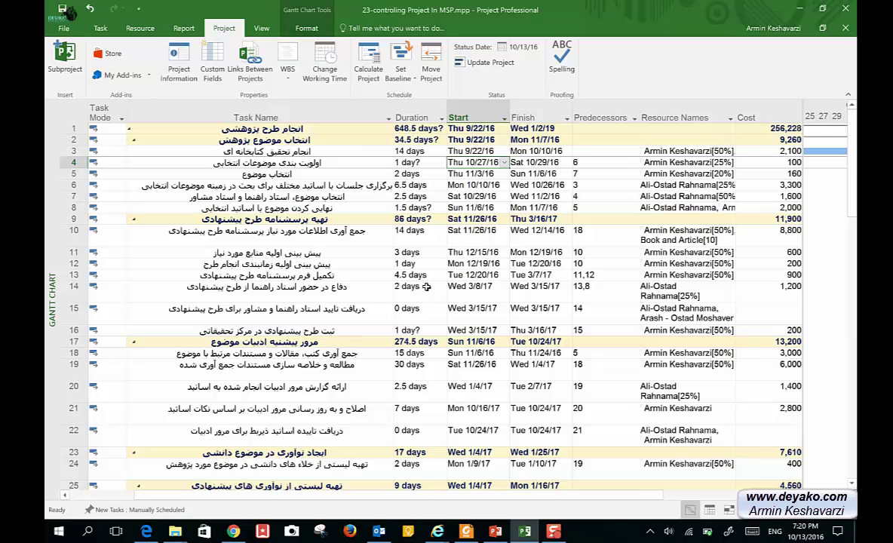
# Reschedule task 6 to start on October 11, 2016, keeping its predecessor link and accepting the move to Thu Oct 13, '16.
pyautogui.moveTo(668, 231)
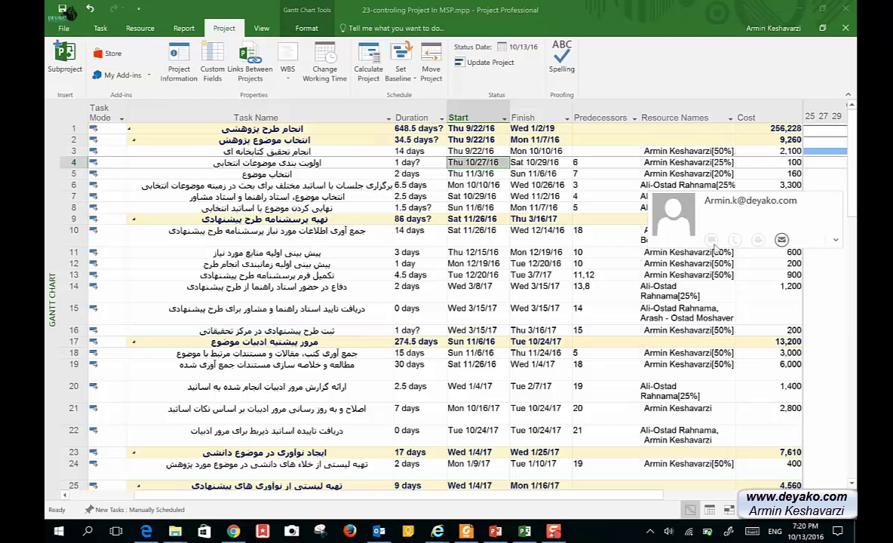
pyautogui.press('Down')
pyautogui.press('Down')
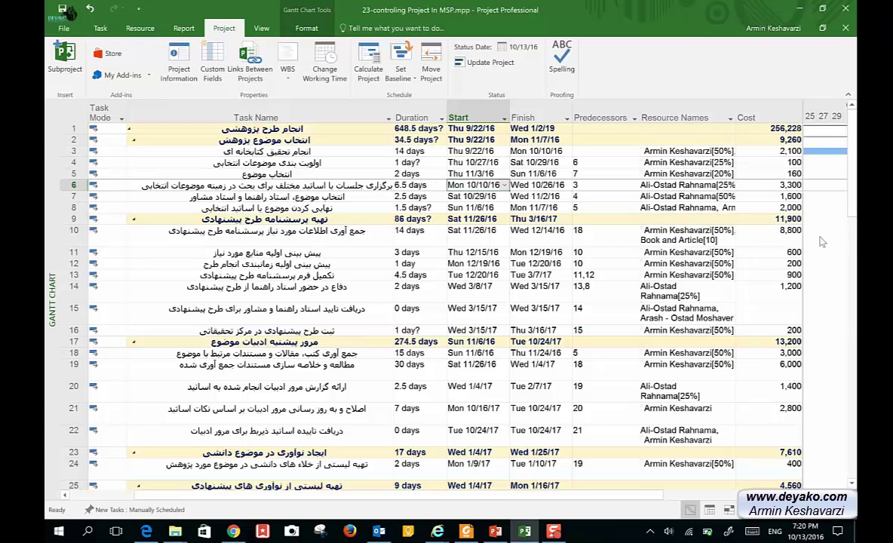
pyautogui.moveTo(739, 211); pyautogui.dragTo(696, 219)
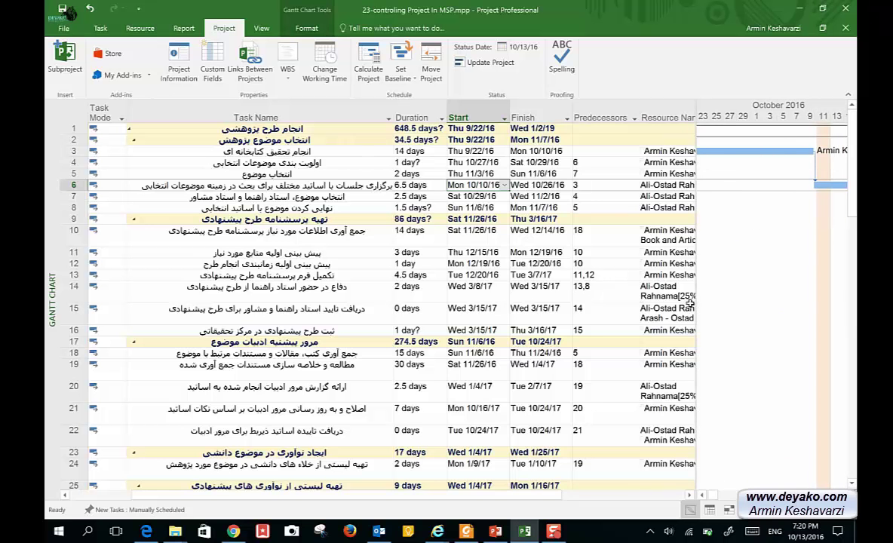
pyautogui.moveTo(695, 303); pyautogui.dragTo(621, 302)
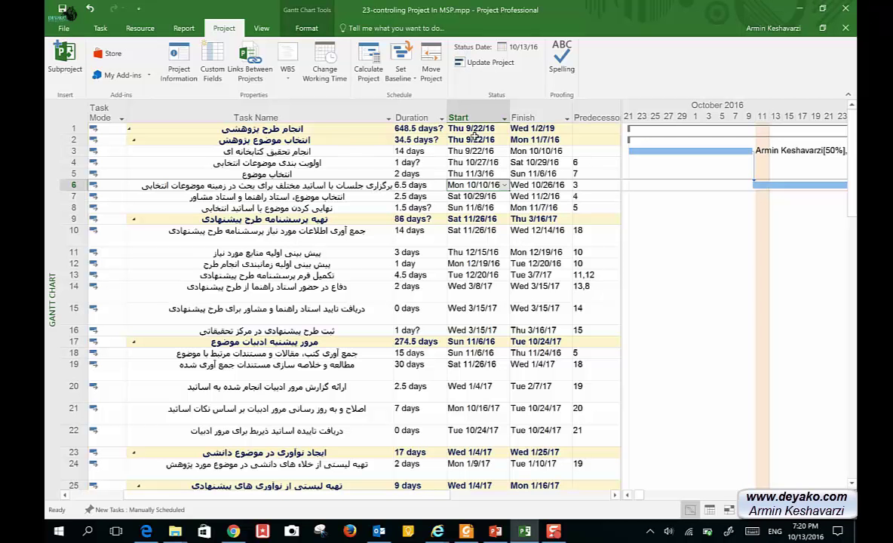
pyautogui.click(504, 185)
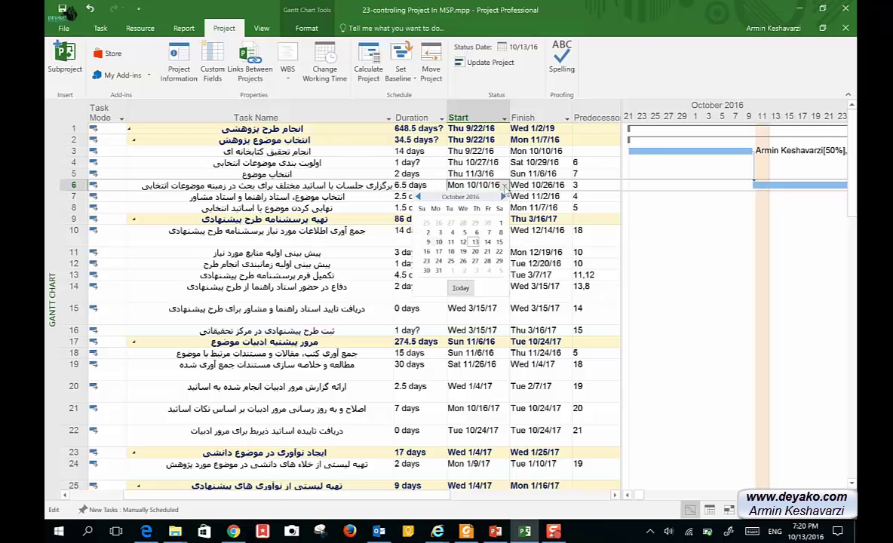
pyautogui.click(451, 242)
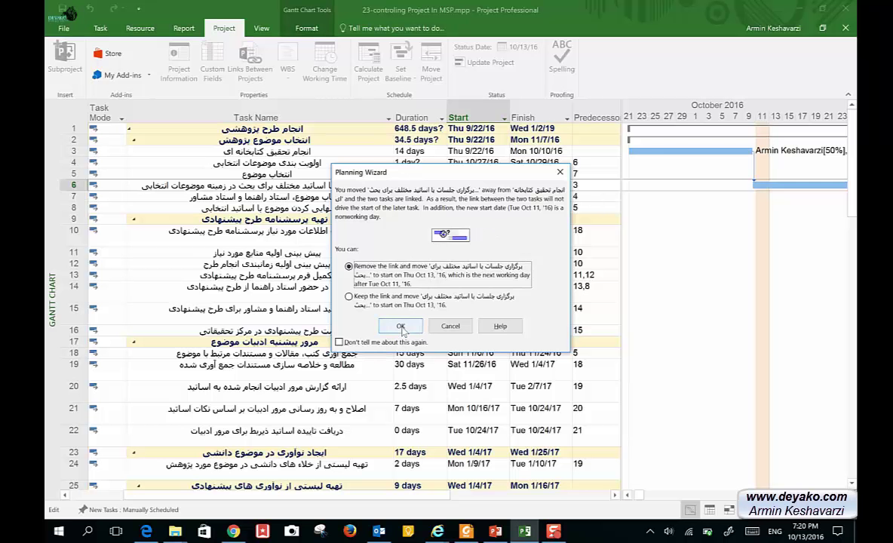
pyautogui.click(377, 296)
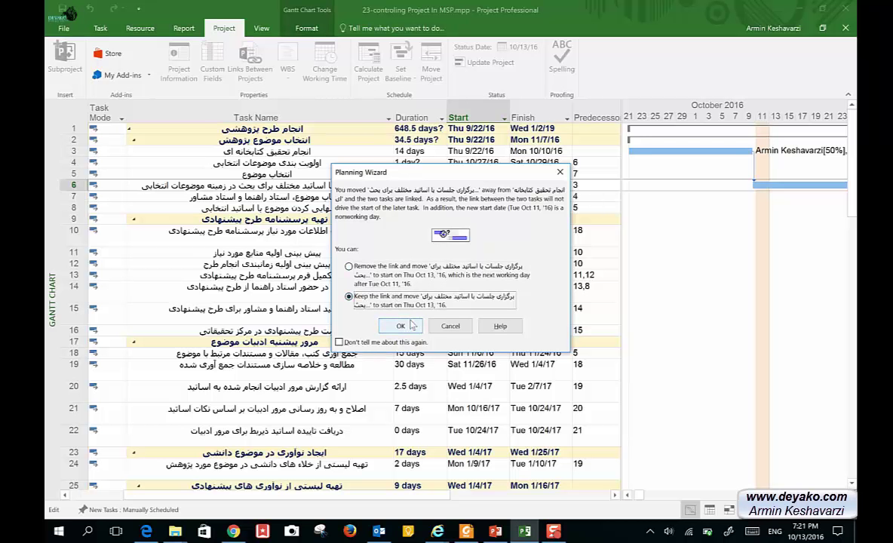
pyautogui.click(401, 326)
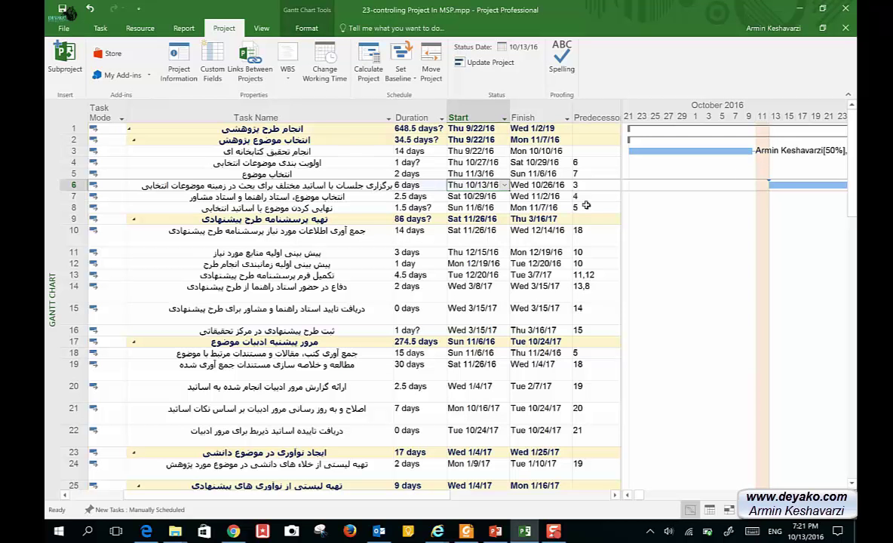
# Add an Actual Start column to the task table after the Cost column.
pyautogui.hscroll(6, 586, 205)
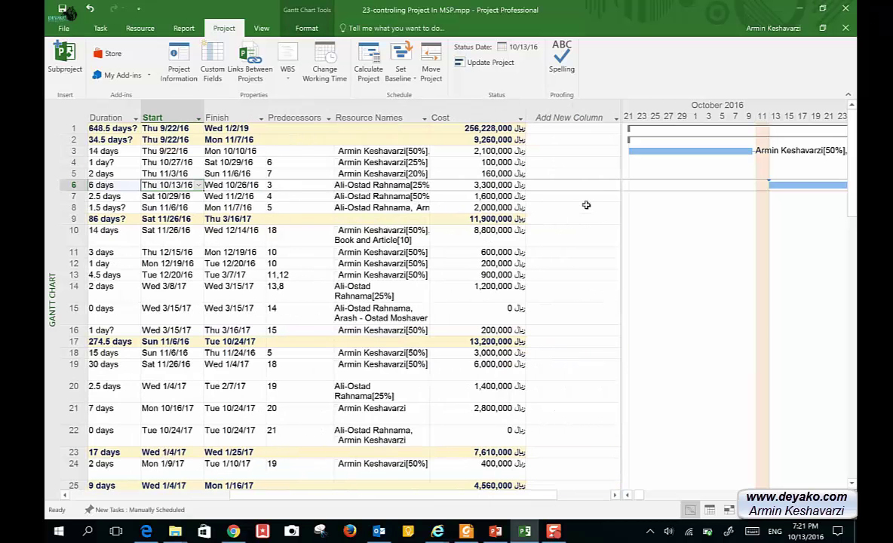
pyautogui.hscroll(-6, 586, 205)
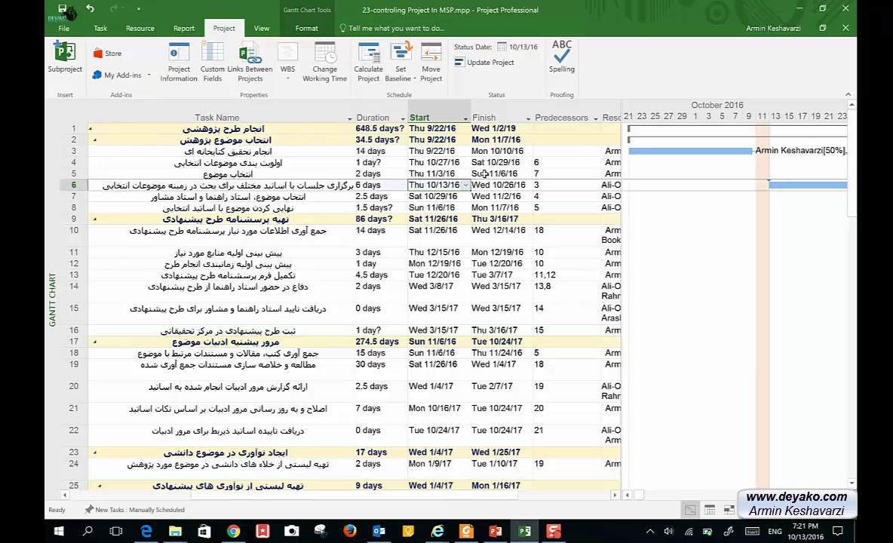
pyautogui.hscroll(8, 485, 174)
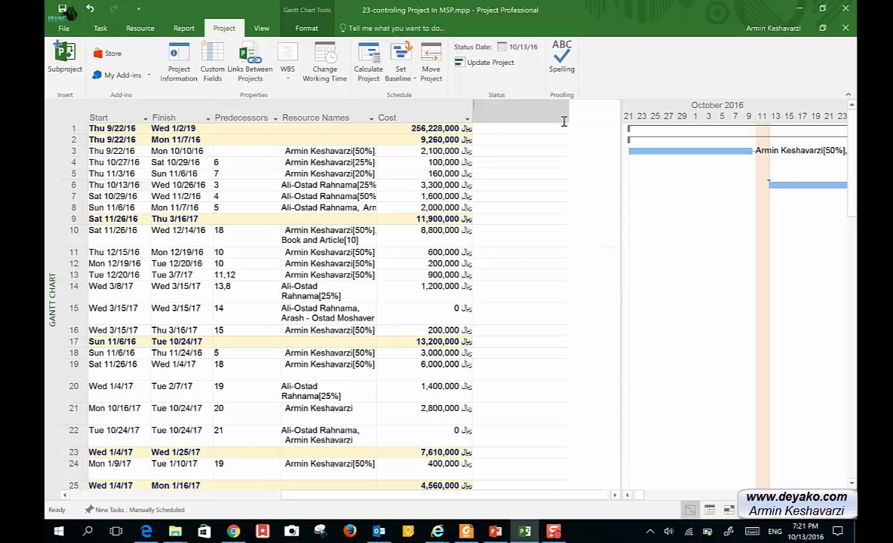
pyautogui.click(563, 121)
pyautogui.write('start')
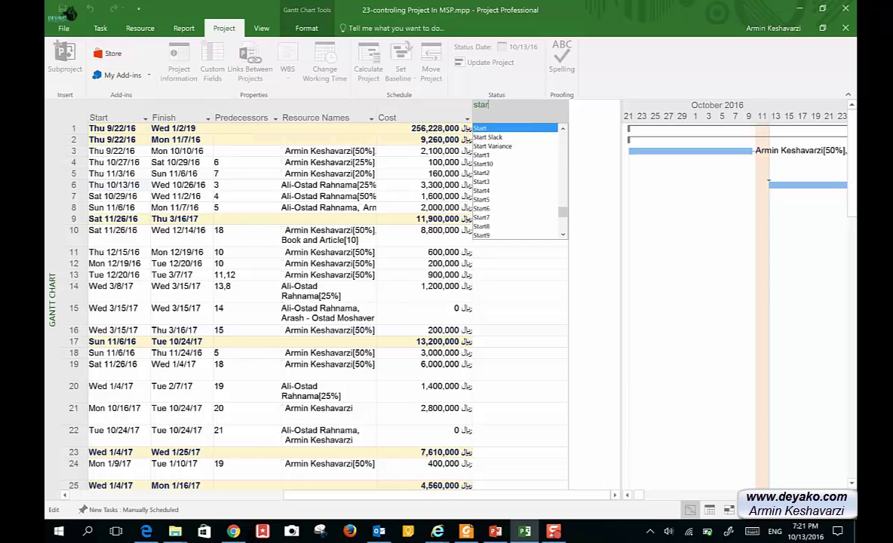
pyautogui.write('active')
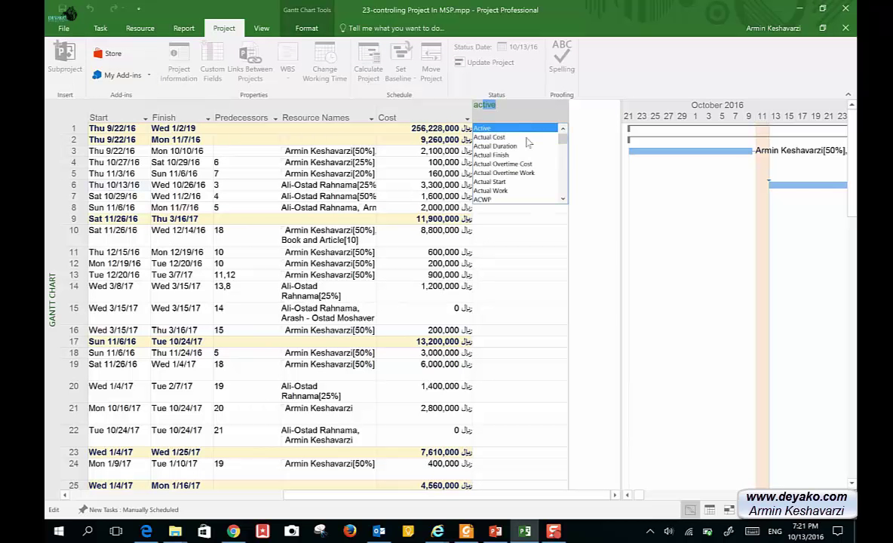
pyautogui.click(505, 182)
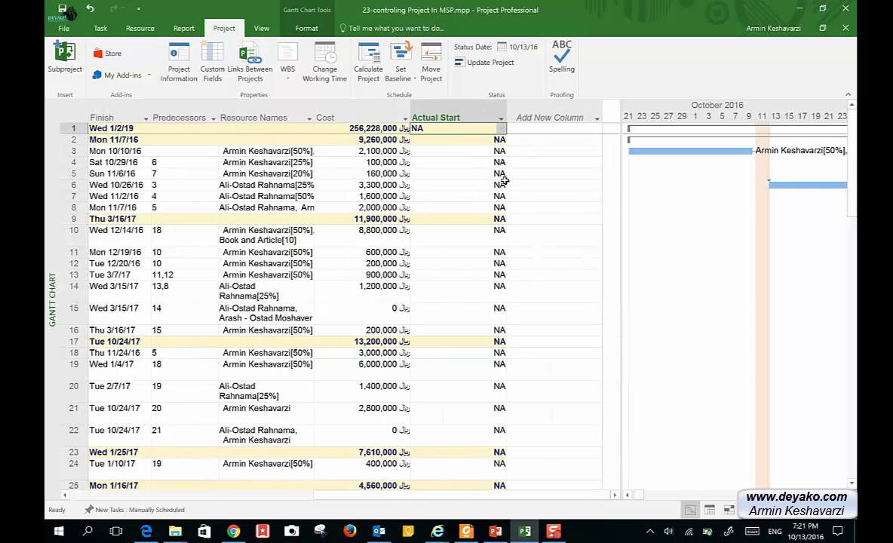
# Add Actual Finish and % Complete columns to the task table after Actual Start.
pyautogui.click(560, 113)
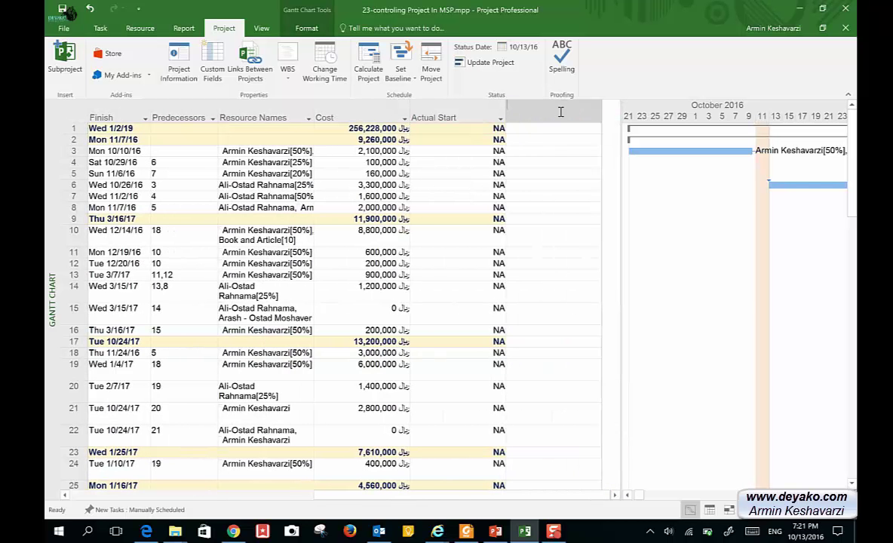
pyautogui.write('actual f')
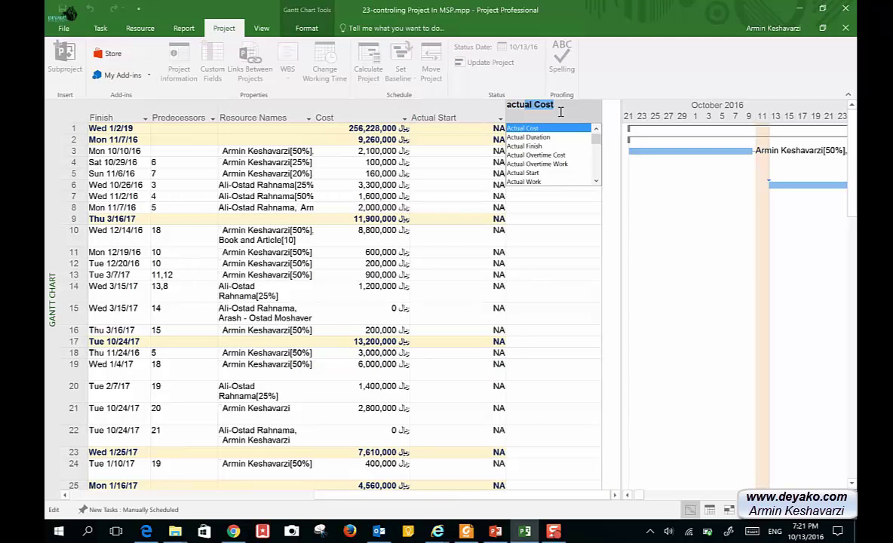
pyautogui.press('Return')
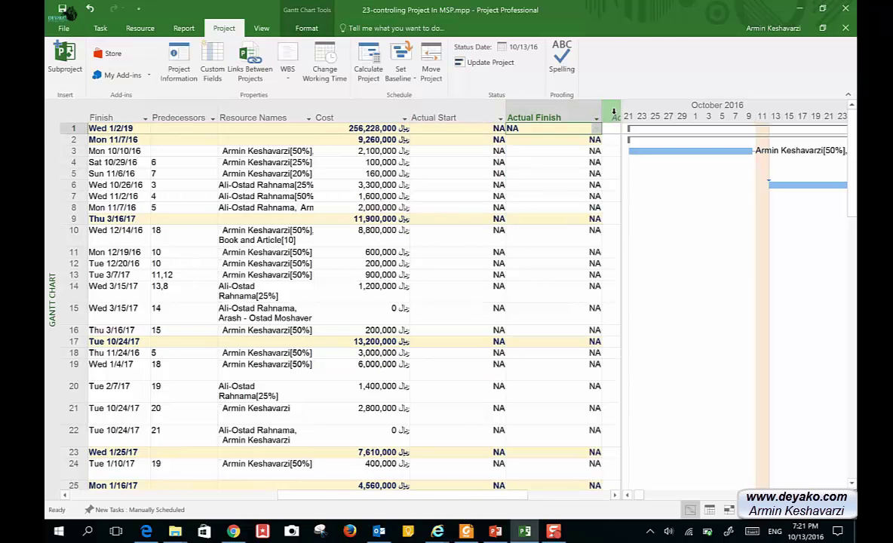
pyautogui.click(614, 115)
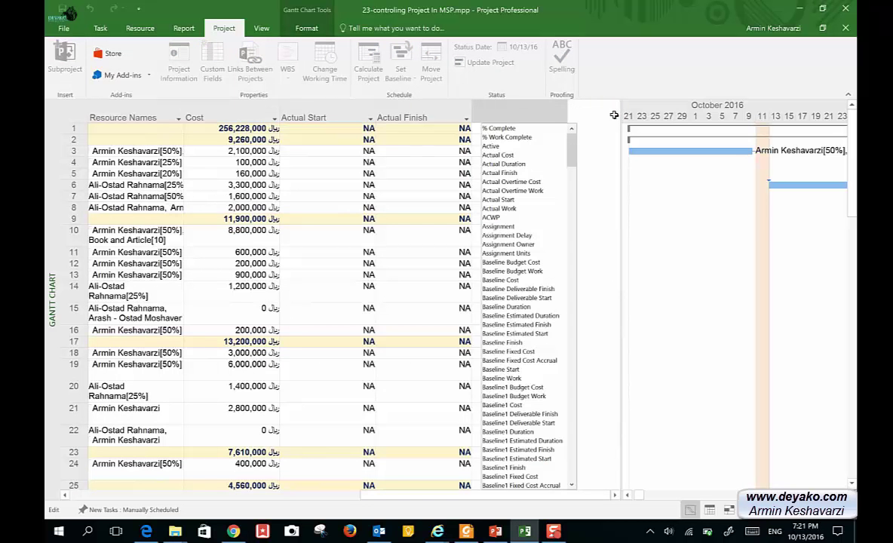
pyautogui.write('% Complete')
pyautogui.press('Return')
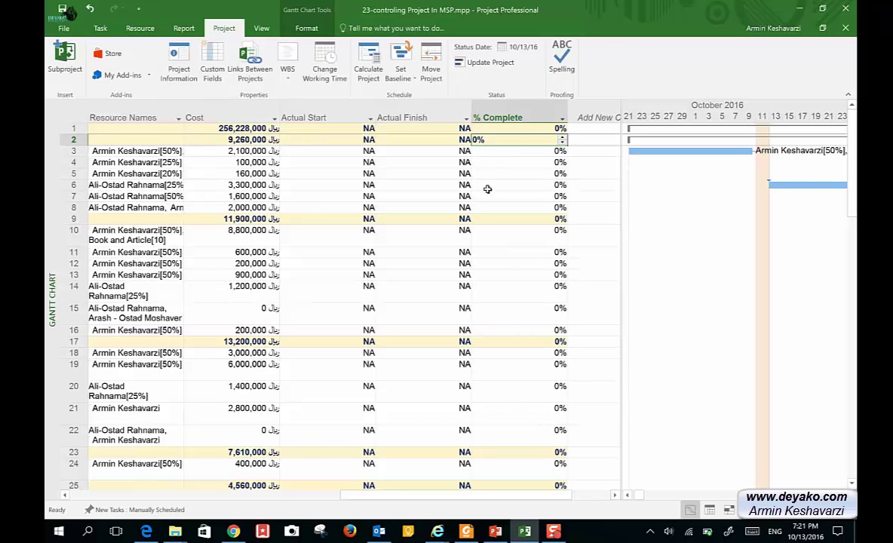
# Set the % Complete of task 3 to 50%.
pyautogui.scroll(-20, 487, 189)
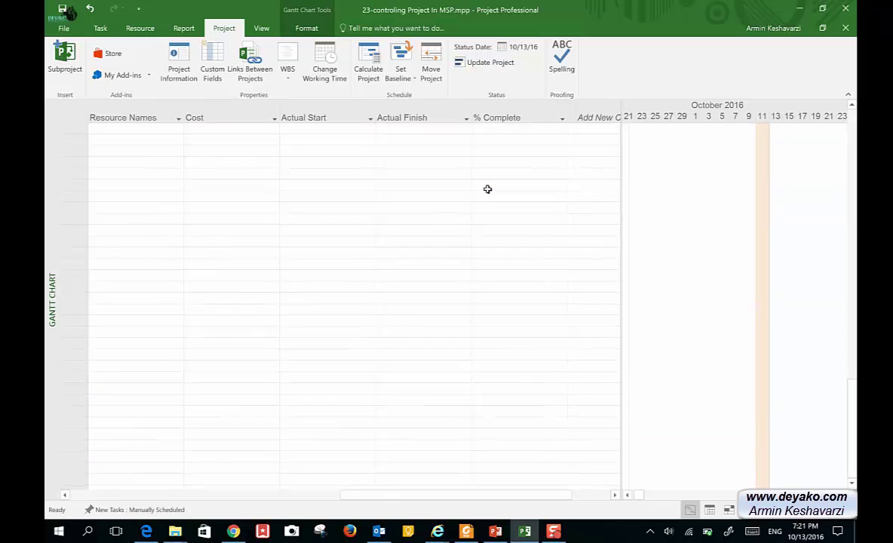
pyautogui.scroll(20, 487, 189)
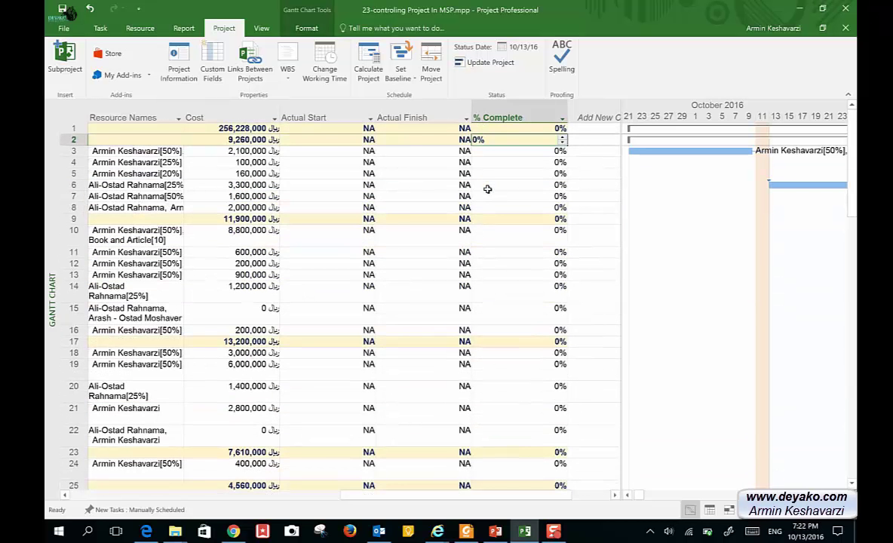
pyautogui.hscroll(-5, 487, 189)
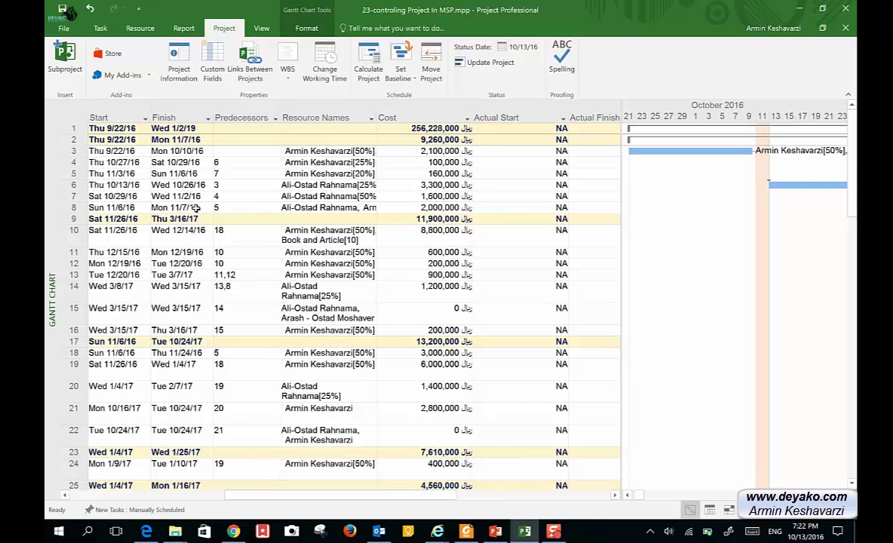
pyautogui.hscroll(-2, 196, 207)
pyautogui.hscroll(4, 195, 208)
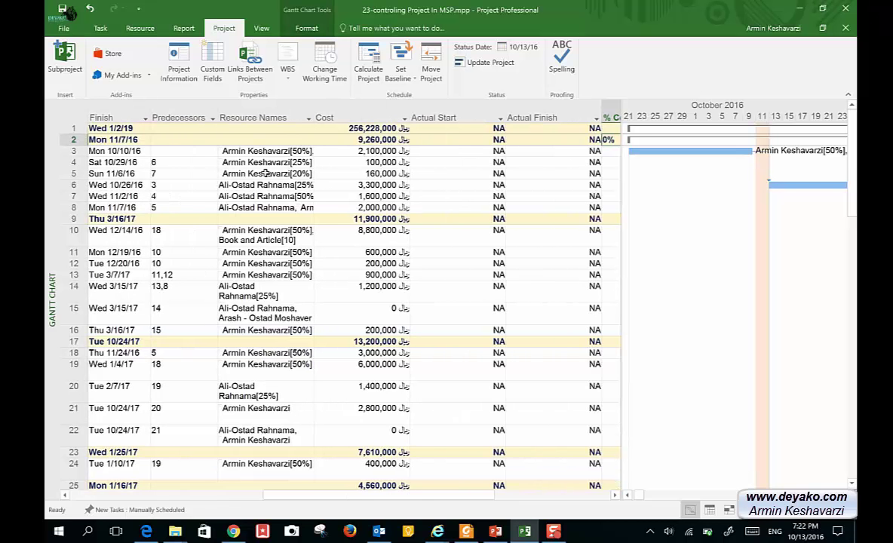
pyautogui.hscroll(3, 245, 159)
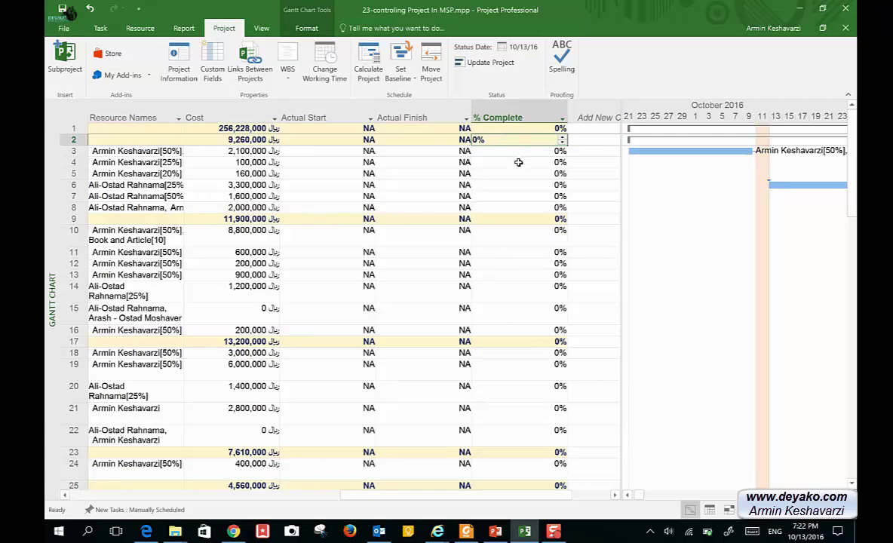
pyautogui.click(519, 161)
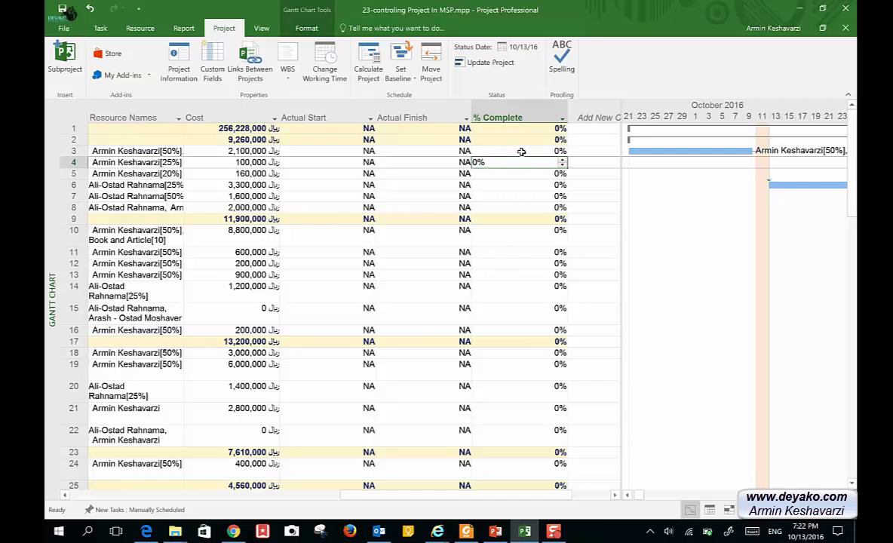
pyautogui.click(521, 150)
pyautogui.write('50')
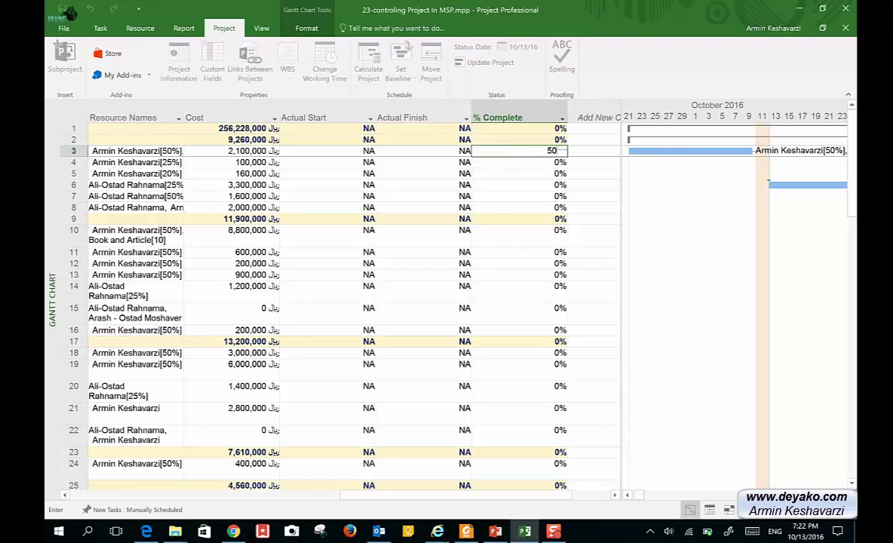
pyautogui.press('Return')
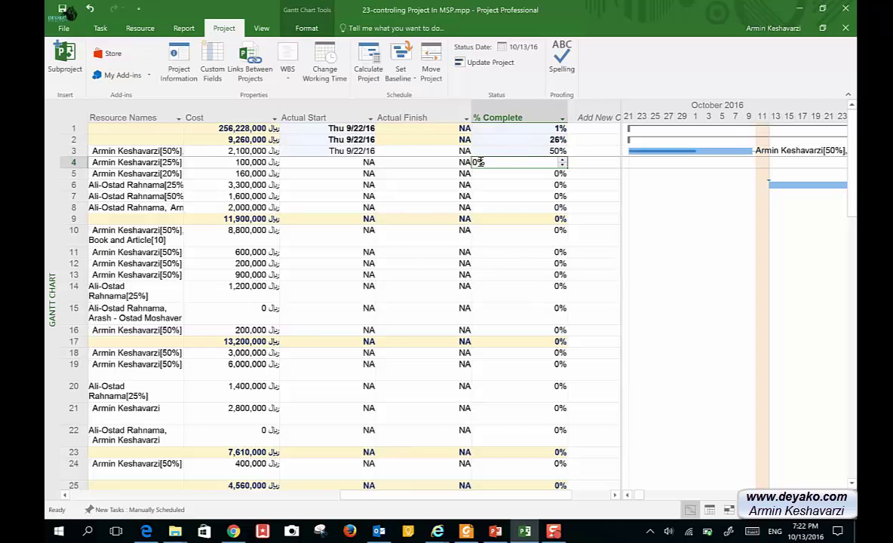
# Examine task 3's actual start, completion percentage and progress bar, along with its planned dates.
pyautogui.click(323, 151)
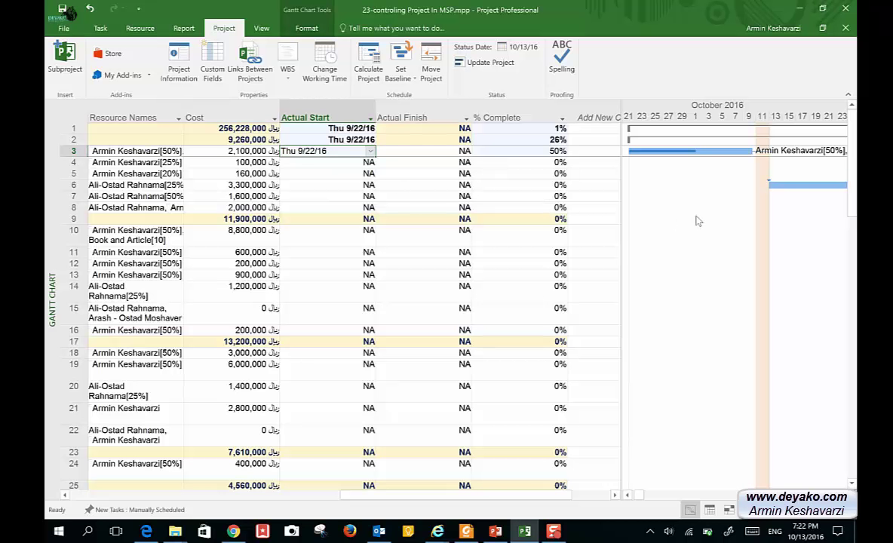
pyautogui.click(515, 152)
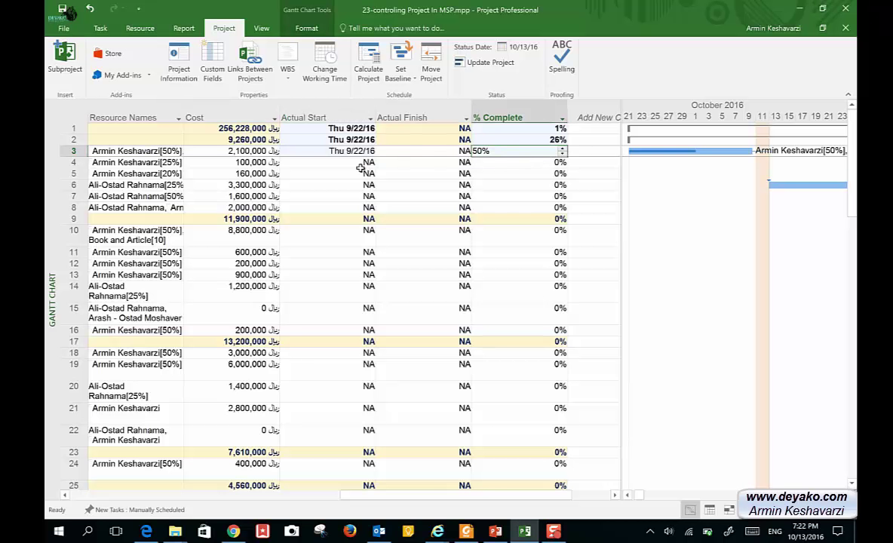
pyautogui.click(510, 172)
pyautogui.click(481, 146)
pyautogui.scroll(-2, 464, 195)
pyautogui.scroll(2, 463, 194)
pyautogui.hscroll(-3, 338, 211)
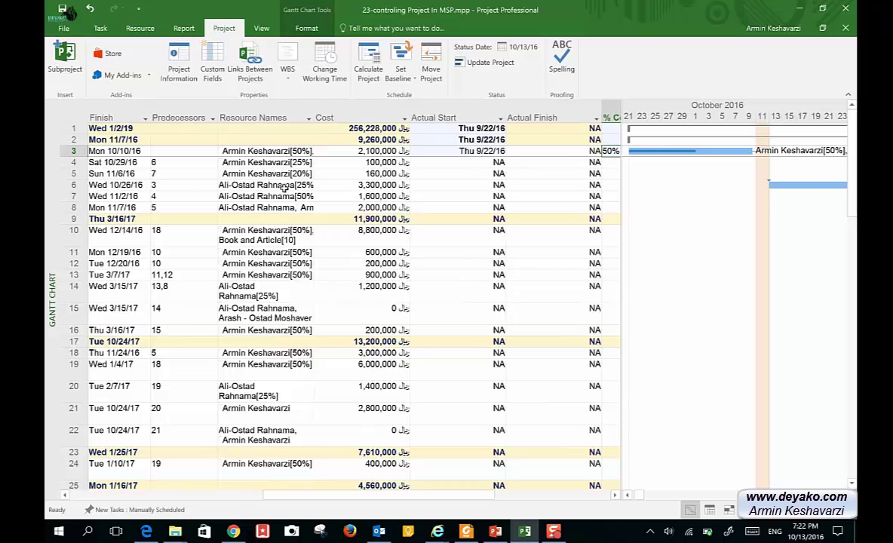
pyautogui.hscroll(-2, 284, 188)
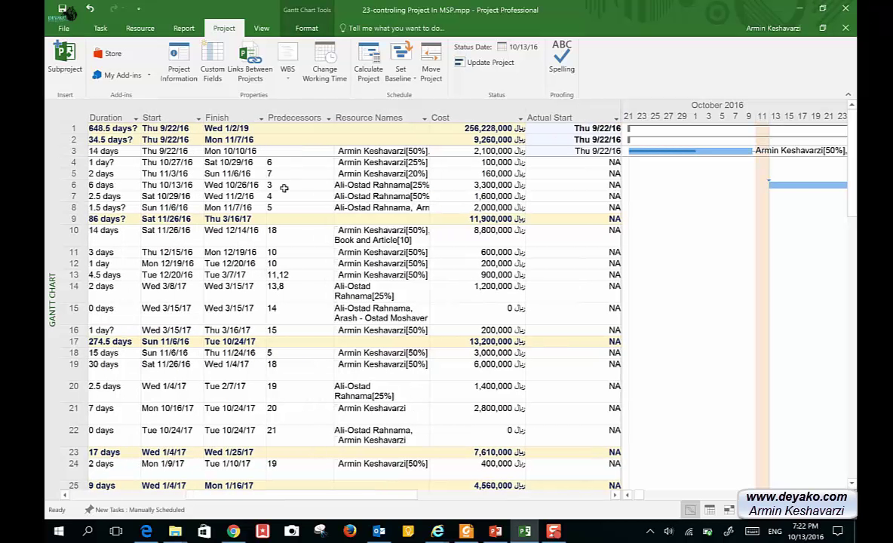
# Set the Actual Start of task 6 to Wed 10/12/16 and check its Actual Finish and % Complete fields.
pyautogui.click(164, 184)
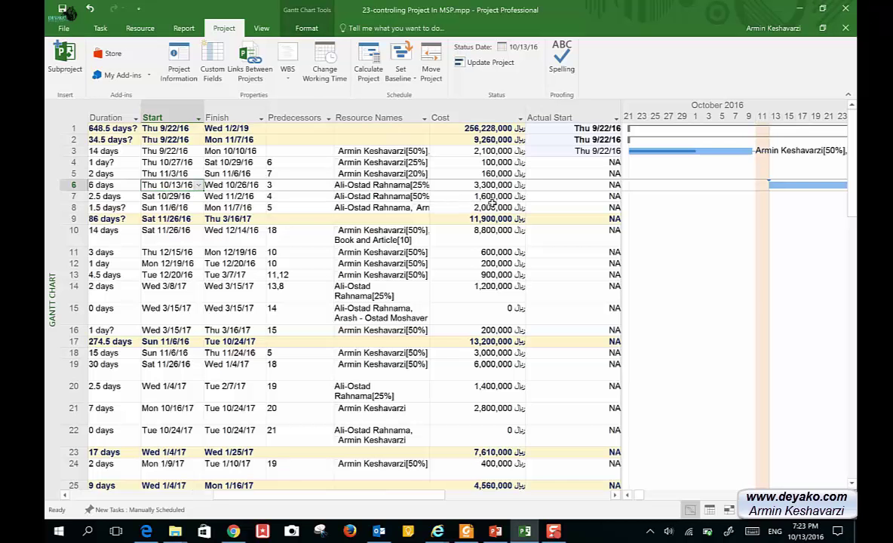
pyautogui.hscroll(1, 491, 203)
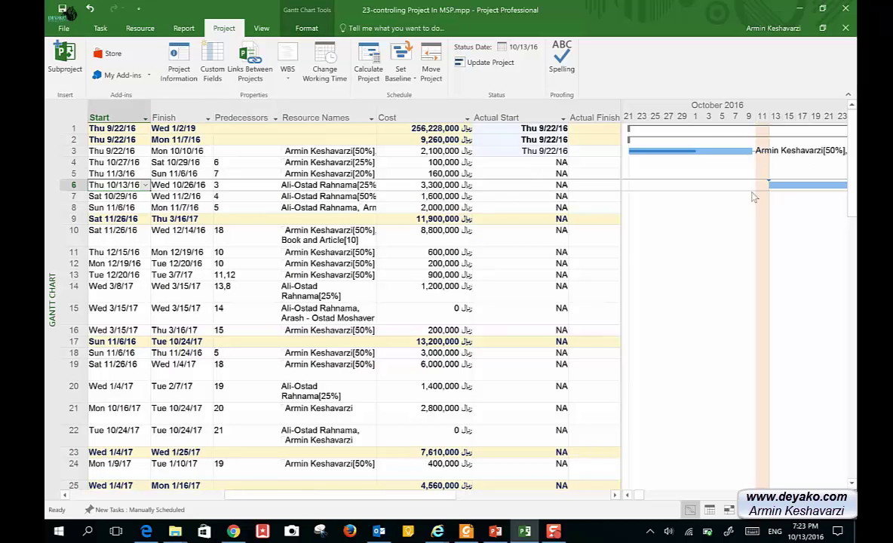
pyautogui.click(551, 188)
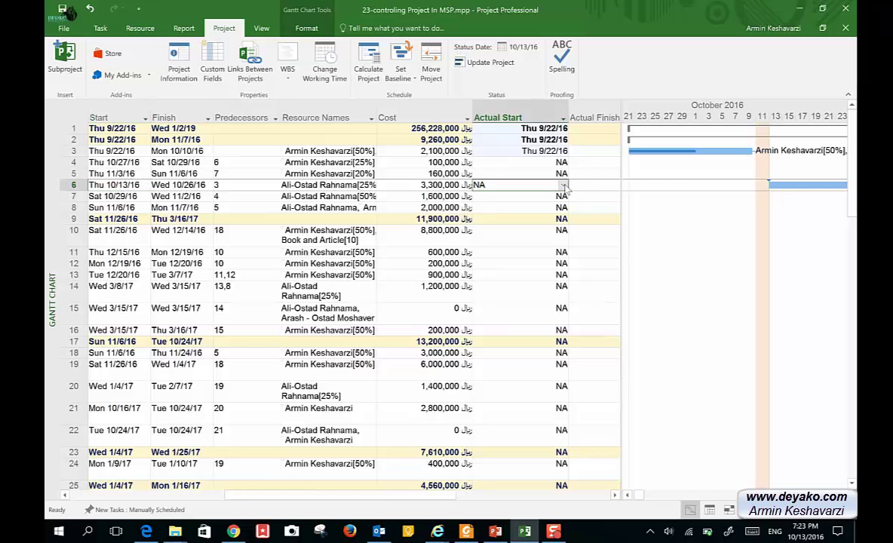
pyautogui.click(563, 184)
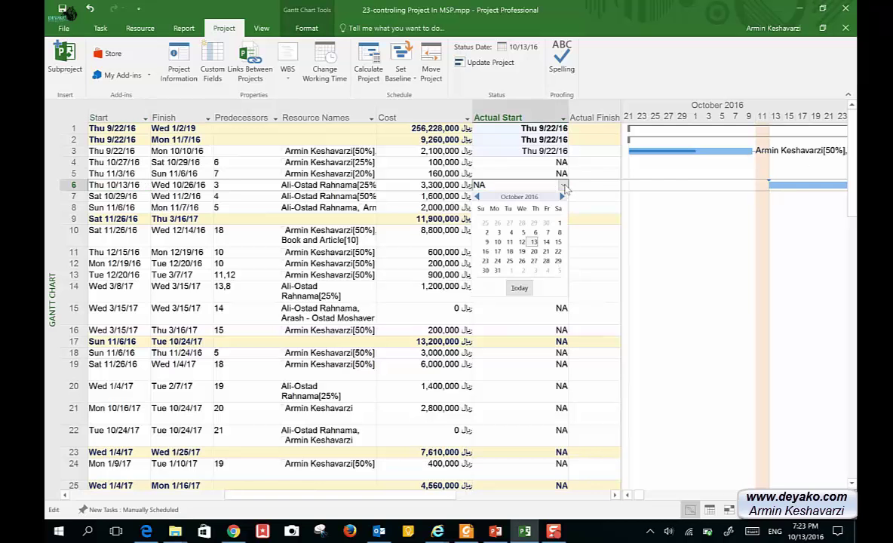
pyautogui.click(519, 243)
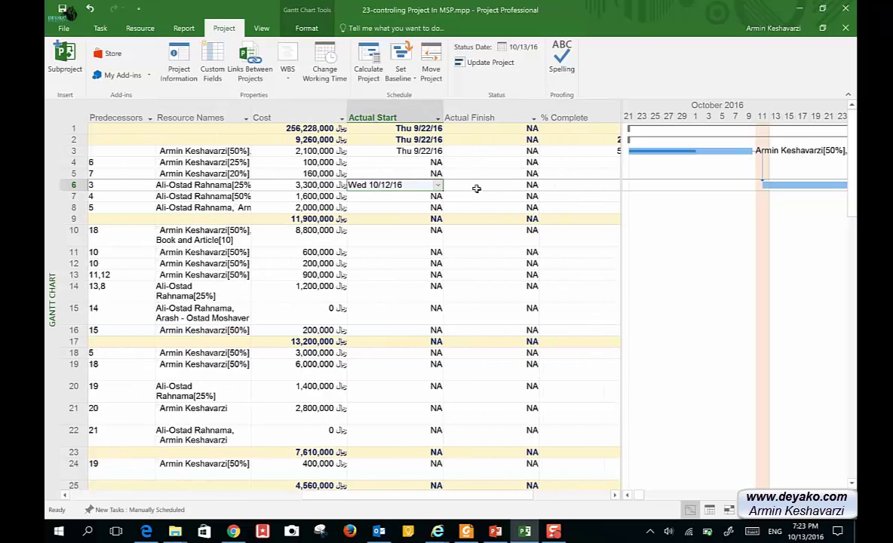
pyautogui.click(476, 189)
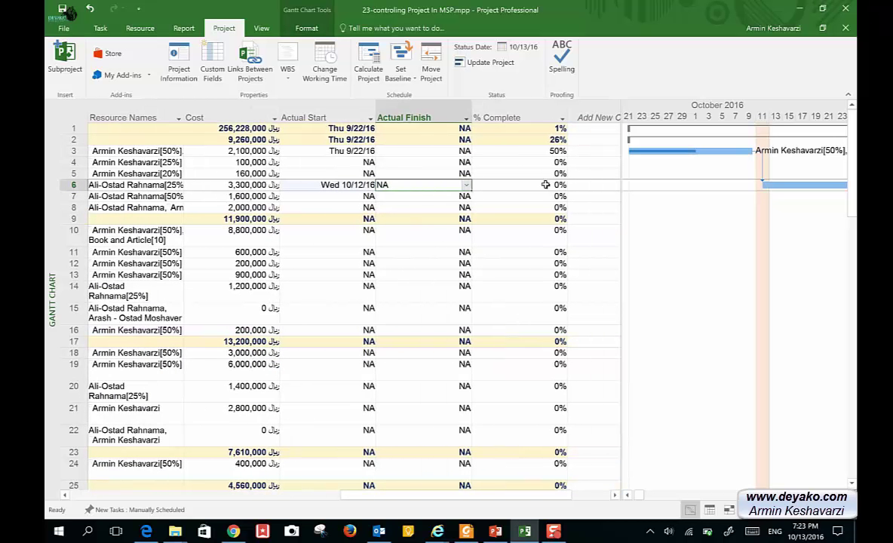
pyautogui.click(545, 184)
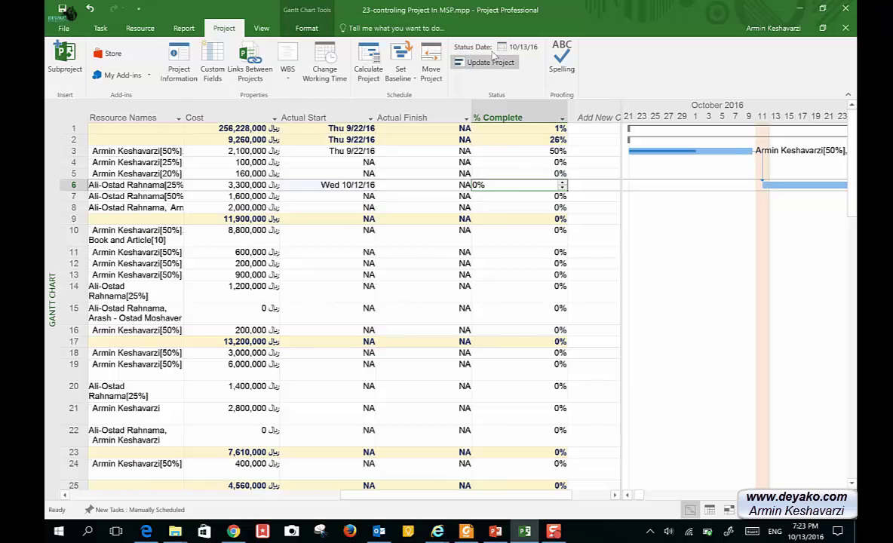
# Insert a new task row above task 5, "انتخاب موضوع".
pyautogui.hscroll(-6, 437, 246)
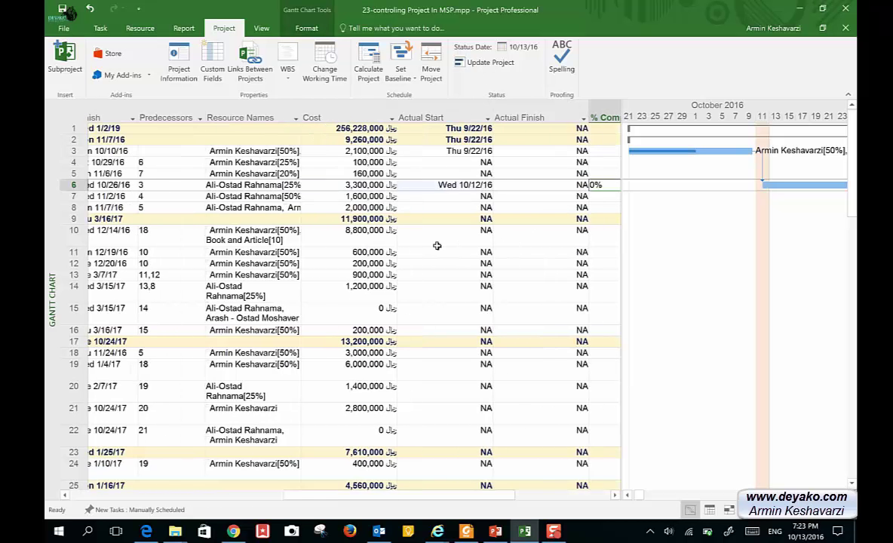
pyautogui.scroll(-3, 437, 246)
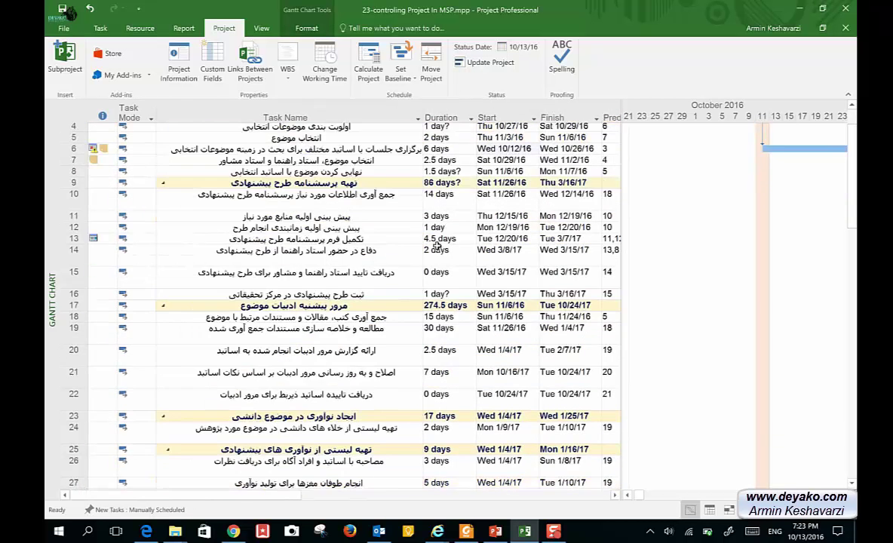
pyautogui.scroll(3, 437, 246)
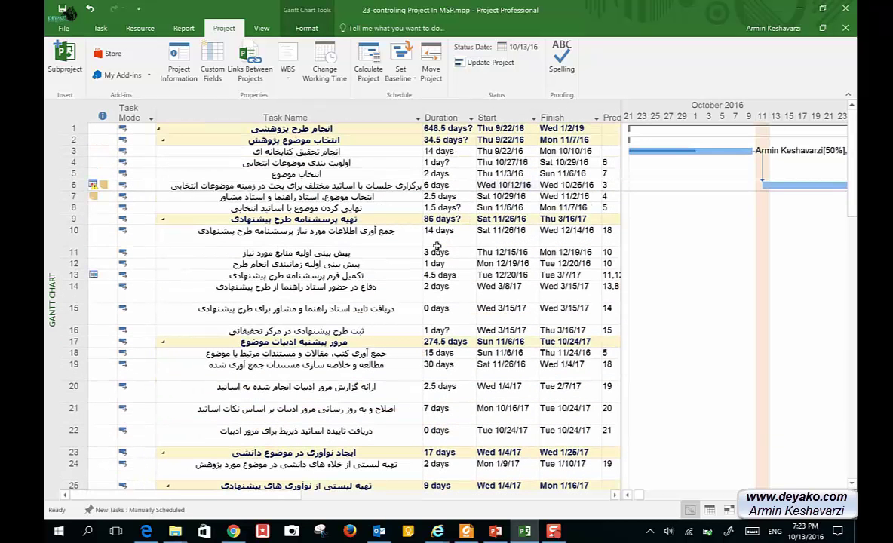
pyautogui.click(72, 173)
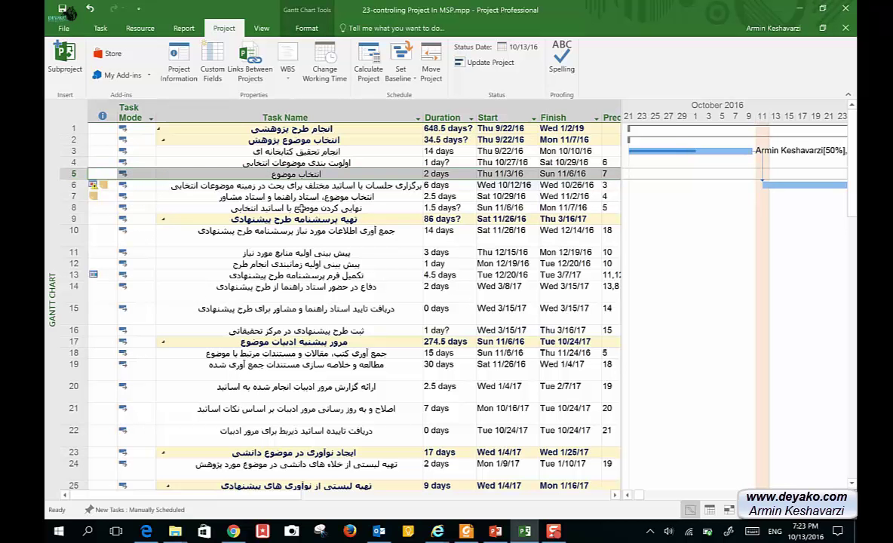
pyautogui.rightClick(76, 176)
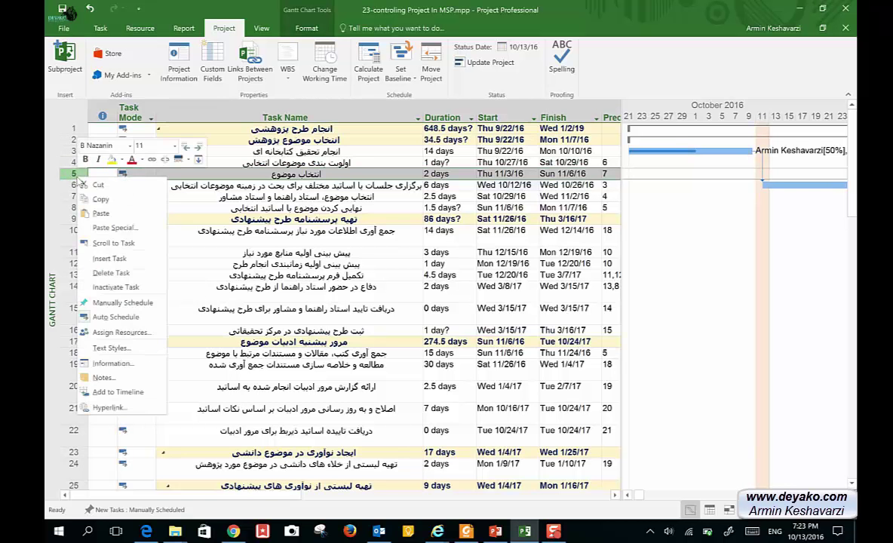
pyautogui.click(110, 258)
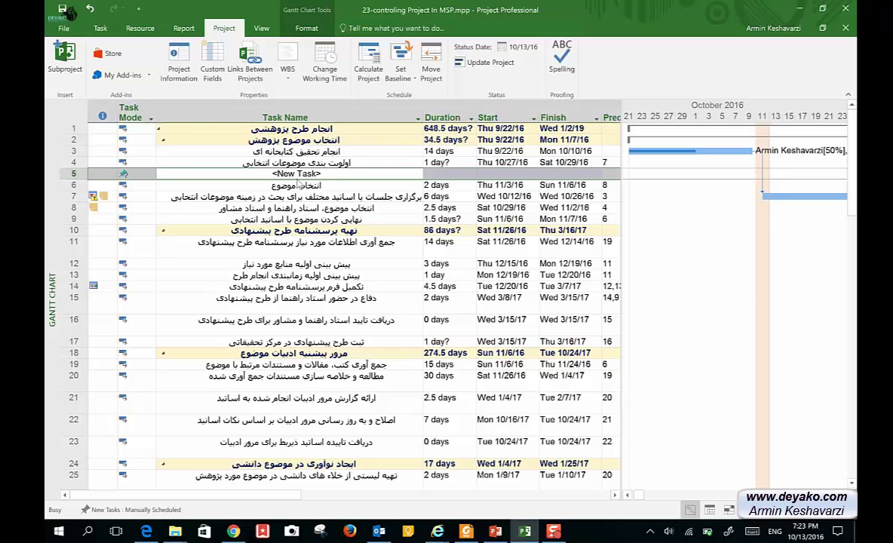
# Open the new task's information and name it "مشورت با استاید".
pyautogui.doubleClick(296, 175)
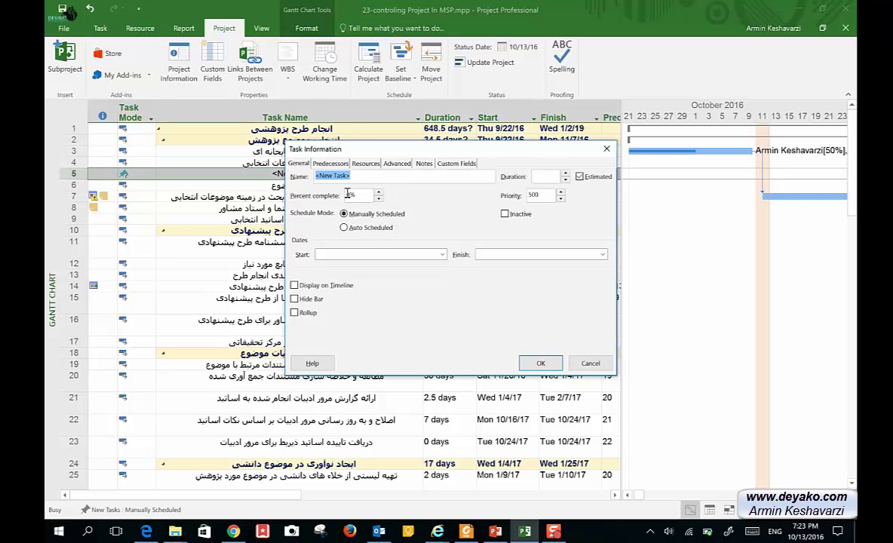
pyautogui.write('مشورت با استادی')
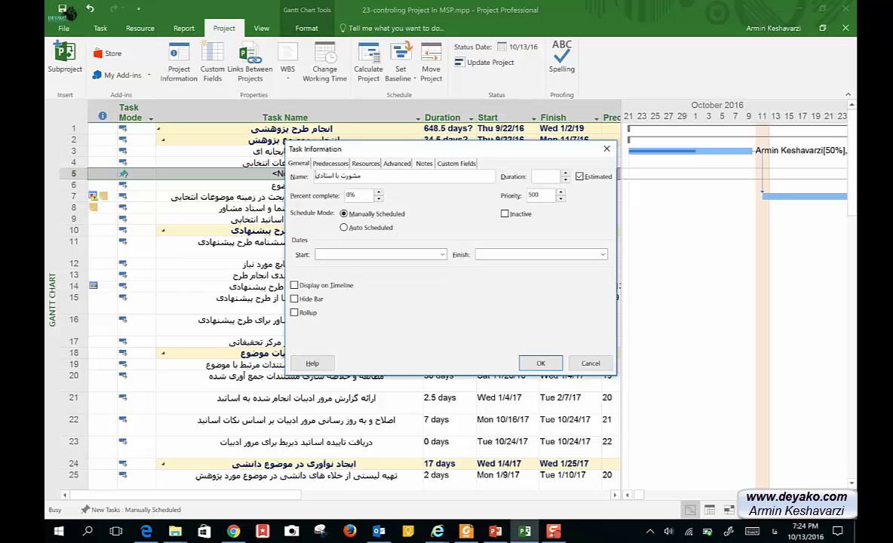
pyautogui.press('BackSpace')
pyautogui.press('BackSpace')
pyautogui.write('ید')
# Set task 4 as the new task's predecessor by its ID.
pyautogui.click(332, 164)
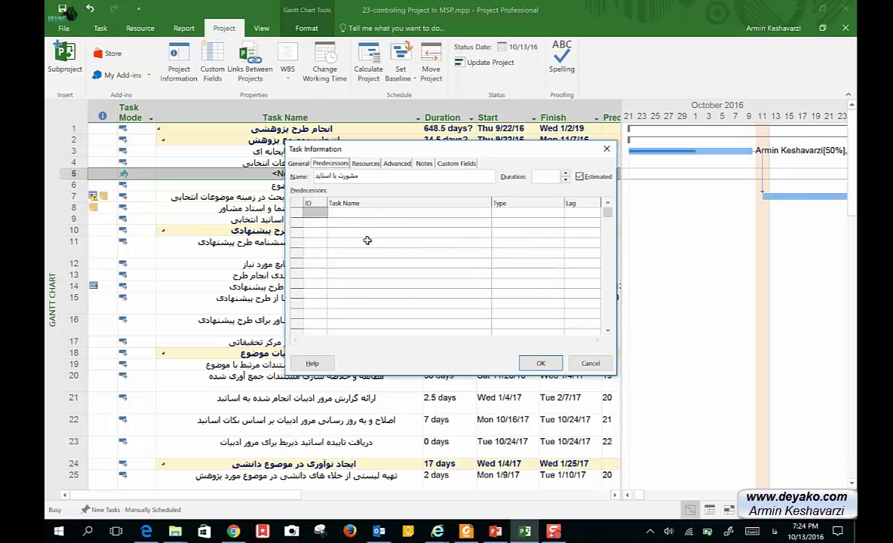
pyautogui.click(419, 212)
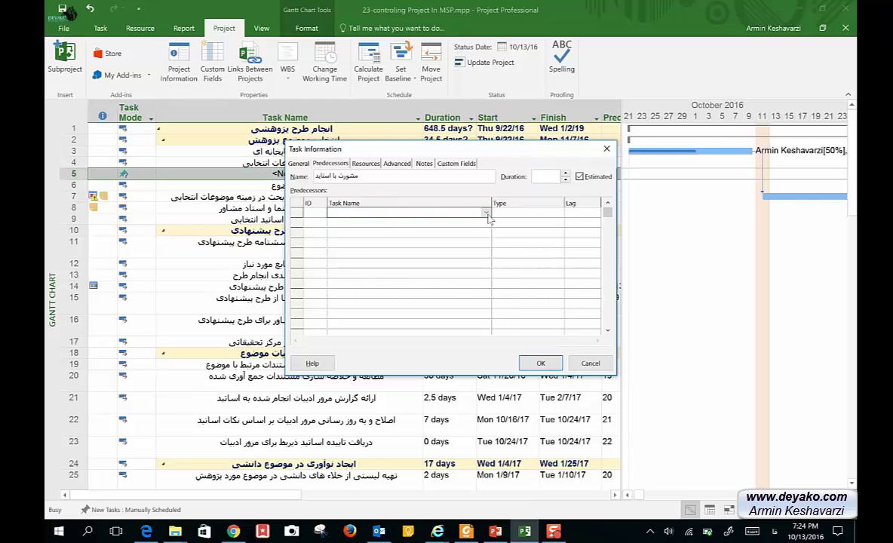
pyautogui.click(487, 214)
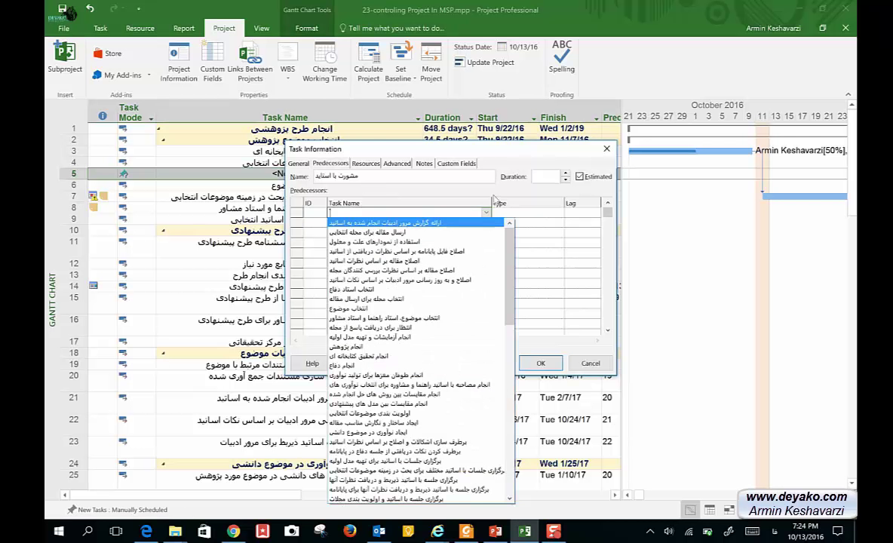
pyautogui.click(322, 214)
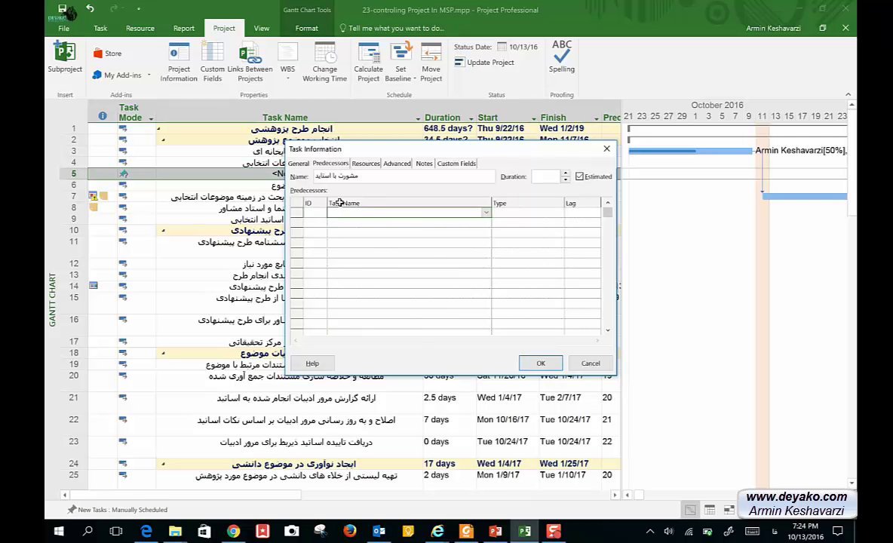
pyautogui.moveTo(398, 149); pyautogui.dragTo(423, 243)
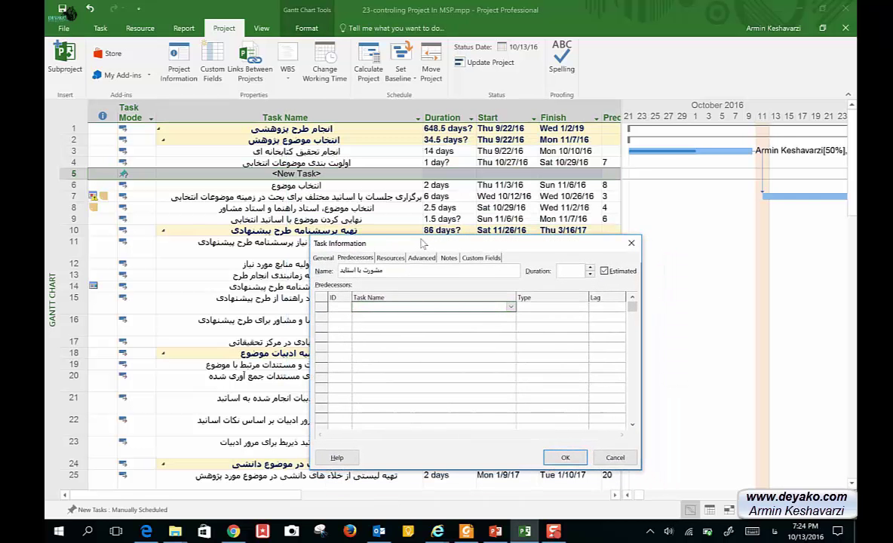
pyautogui.click(346, 306)
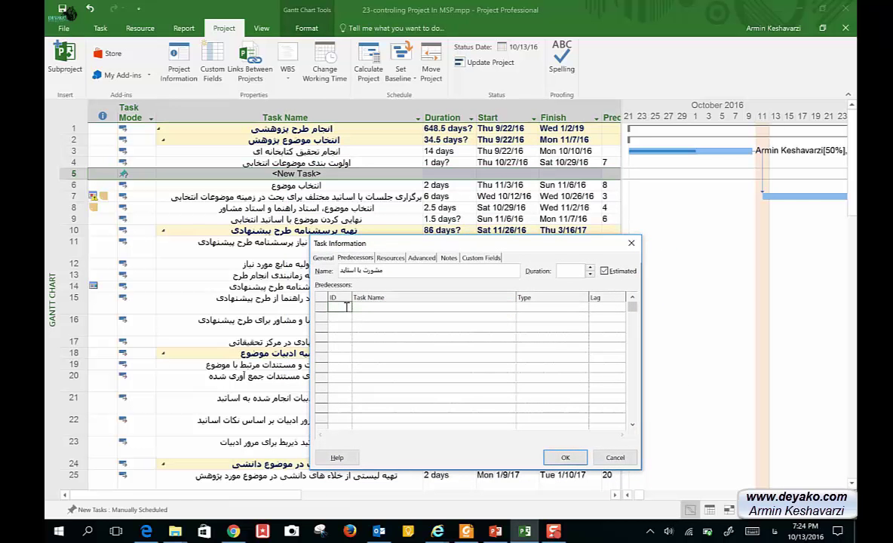
pyautogui.write('4')
pyautogui.press('Return')
# Assign the main researcher and the supervising professor, in that order, as resources of the new task.
pyautogui.click(391, 257)
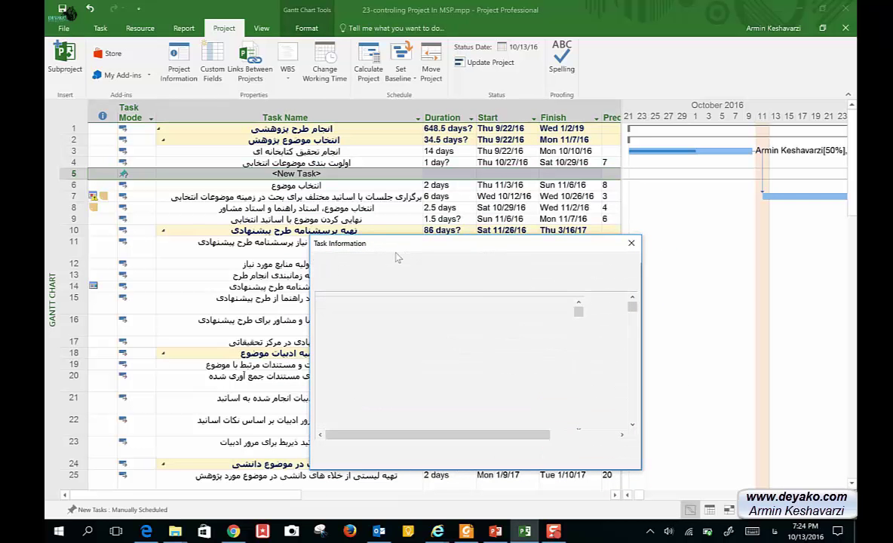
pyautogui.click(421, 306)
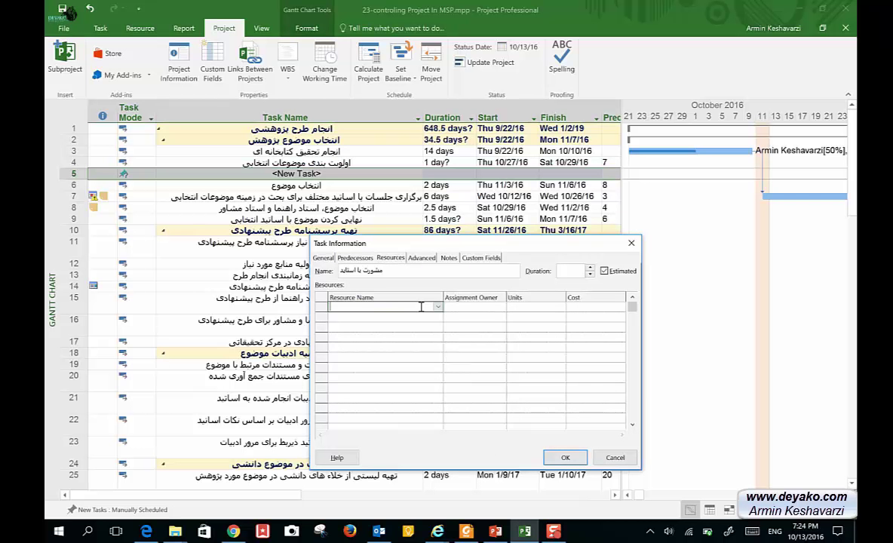
pyautogui.write('Arm')
pyautogui.press('Return')
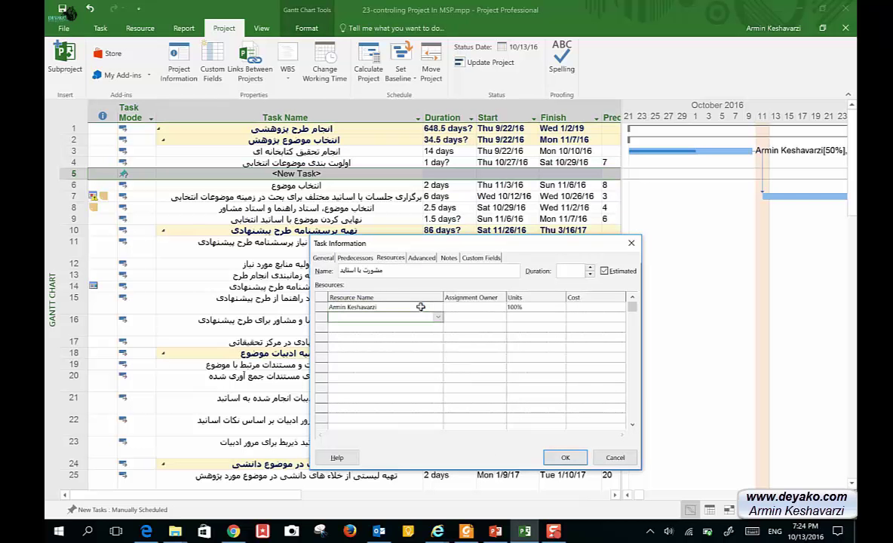
pyautogui.click(437, 317)
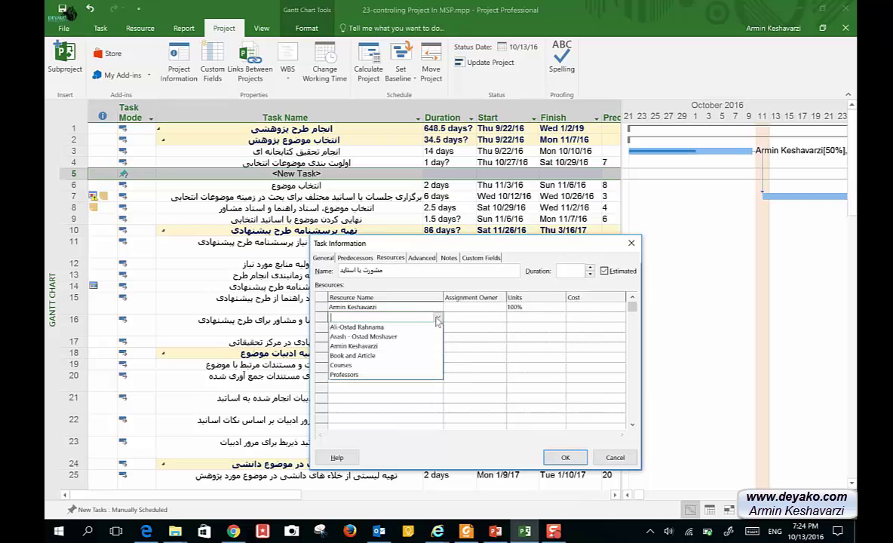
pyautogui.click(404, 330)
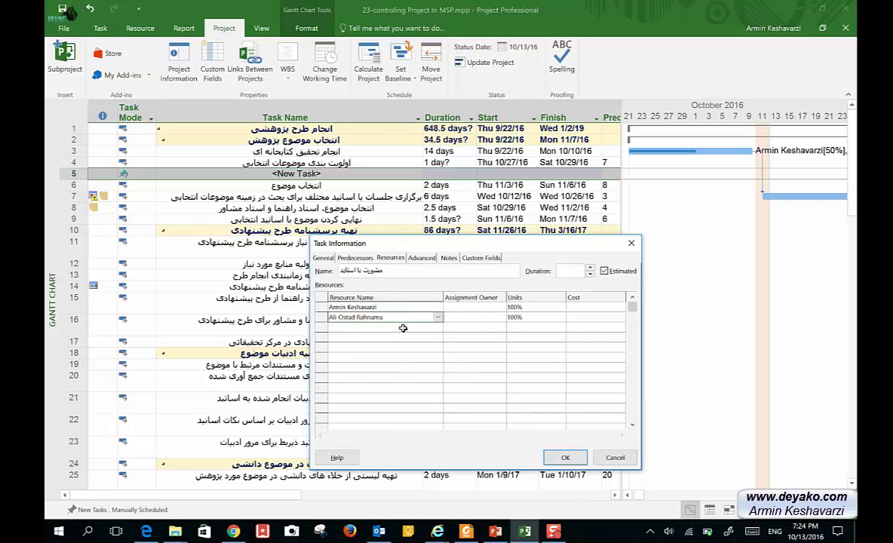
# Set the assignment units to 50% for the researcher and 25% for the supervising professor, and accept the new task's information.
pyautogui.click(533, 317)
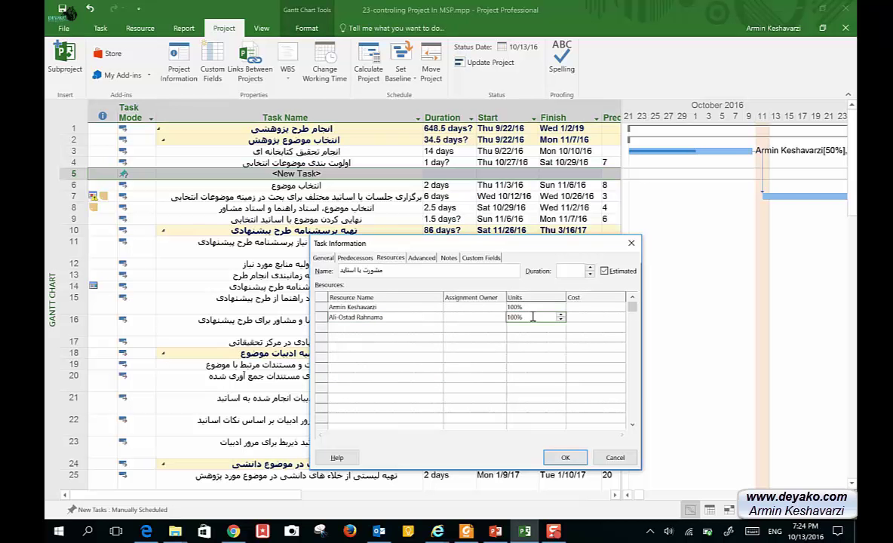
pyautogui.write('1')
pyautogui.write('0')
pyautogui.press('Return')
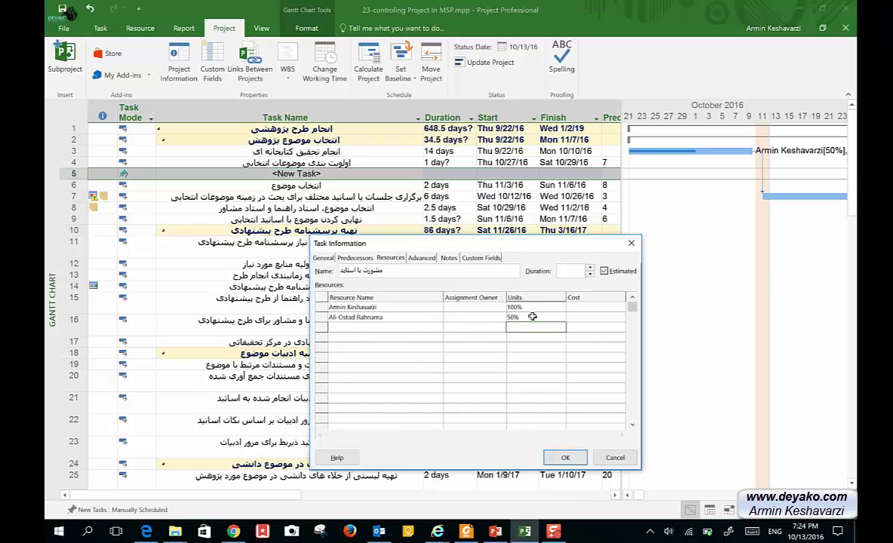
pyautogui.click(532, 317)
pyautogui.write('25')
pyautogui.press('Return')
pyautogui.press('Up')
pyautogui.press('Up')
pyautogui.write('5')
pyautogui.press('Return')
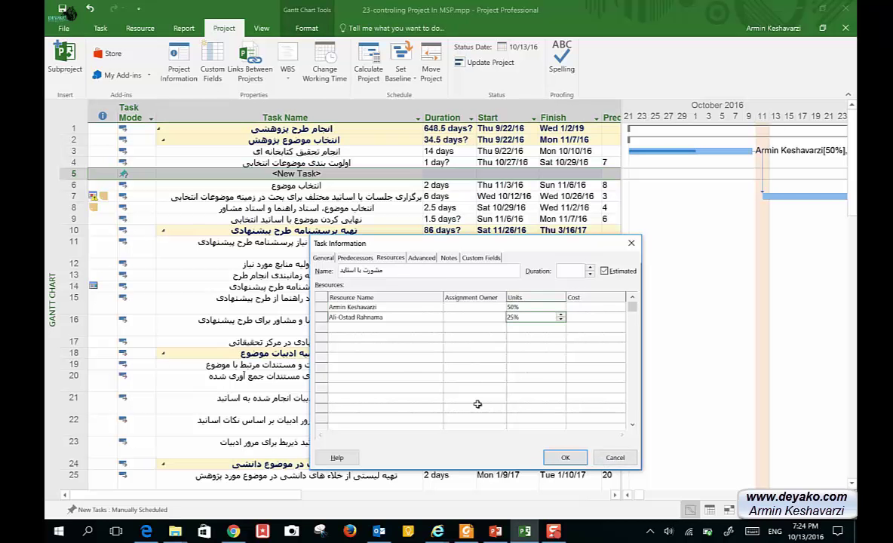
pyautogui.click(565, 458)
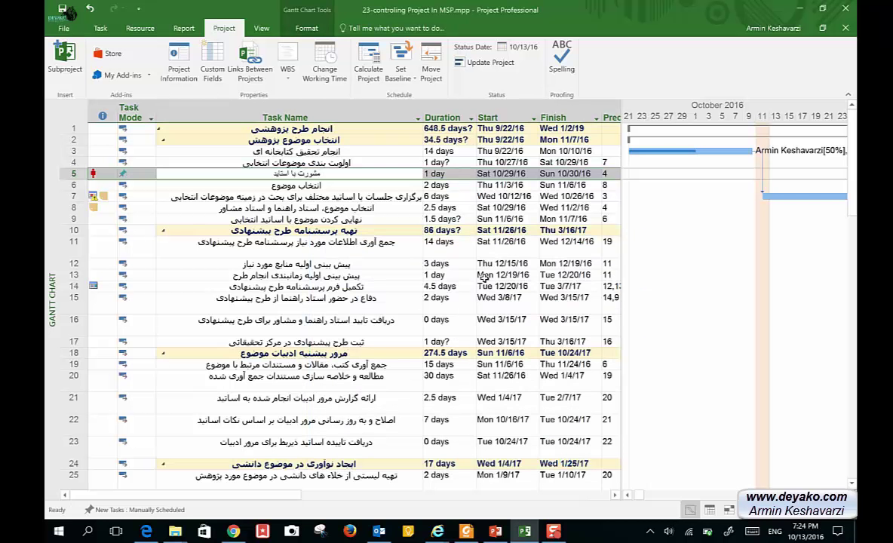
# Copy the text formatting of task 4's name onto the new task 5's name with Format Painter.
pyautogui.click(322, 162)
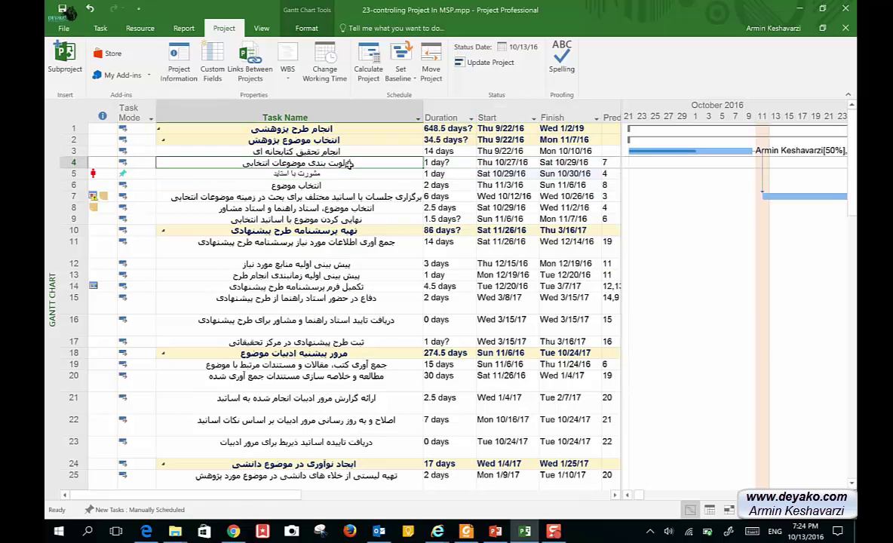
pyautogui.click(100, 29)
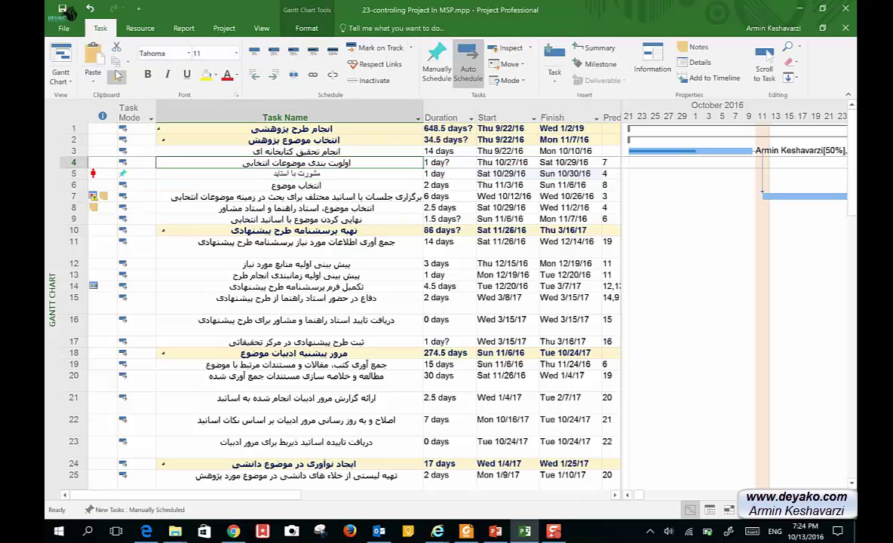
pyautogui.click(117, 78)
pyautogui.click(285, 173)
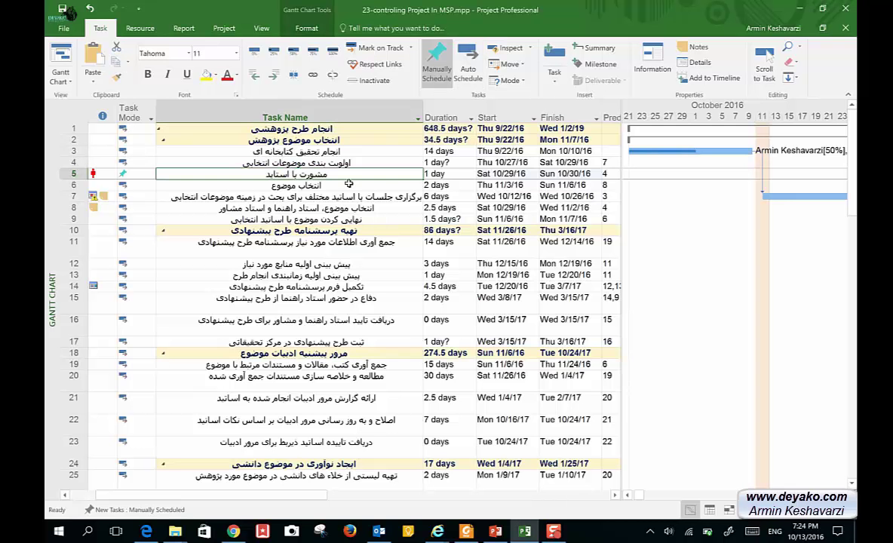
# Examine task 5's duration, dates, predecessor, resources, cost and tracking fields, and look through the remaining tasks to the end of the plan.
pyautogui.click(446, 173)
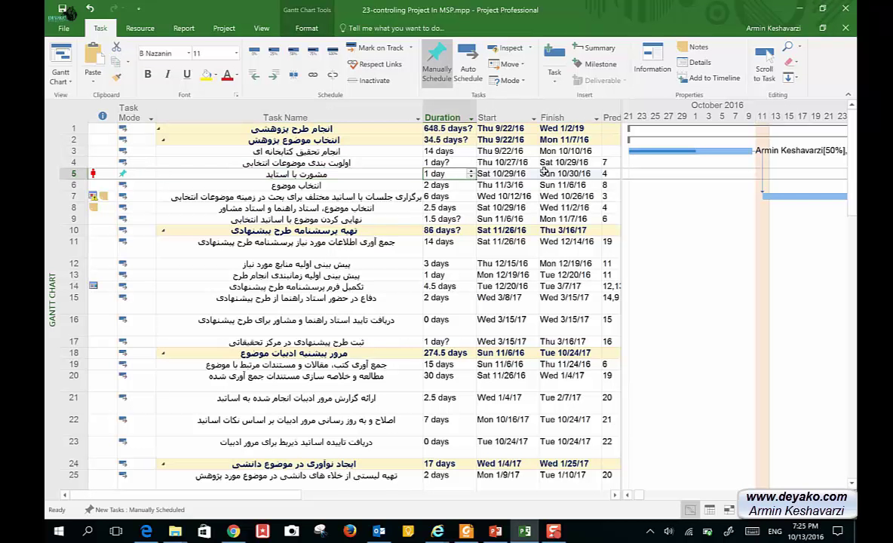
pyautogui.hscroll(5, 545, 171)
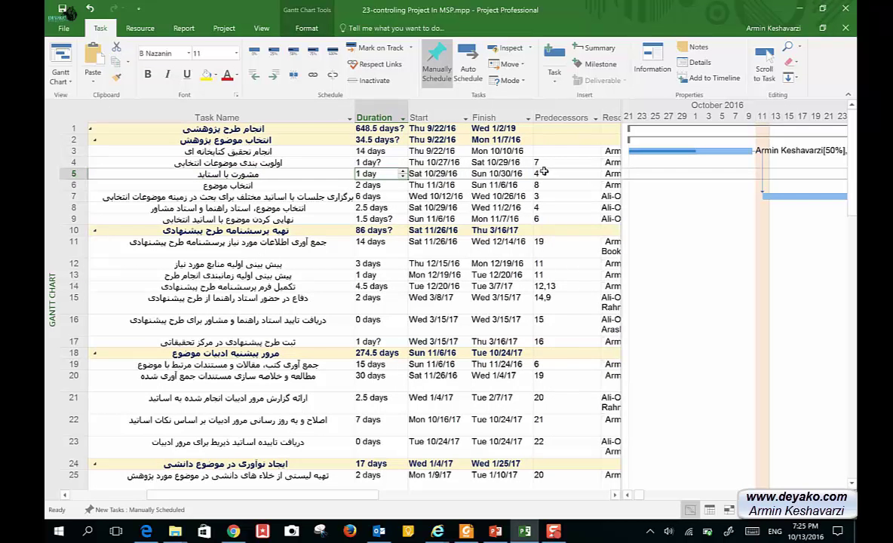
pyautogui.hscroll(4, 545, 172)
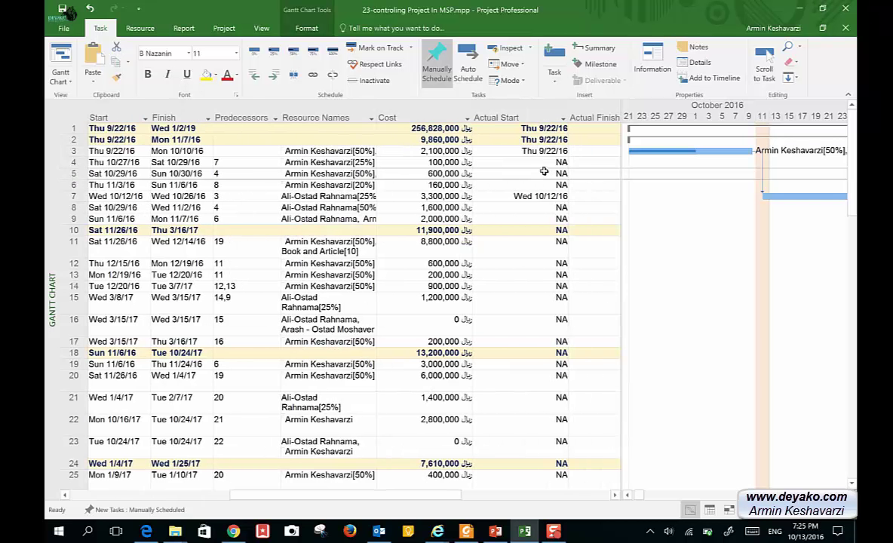
pyautogui.hscroll(2, 544, 171)
pyautogui.hscroll(1, 544, 171)
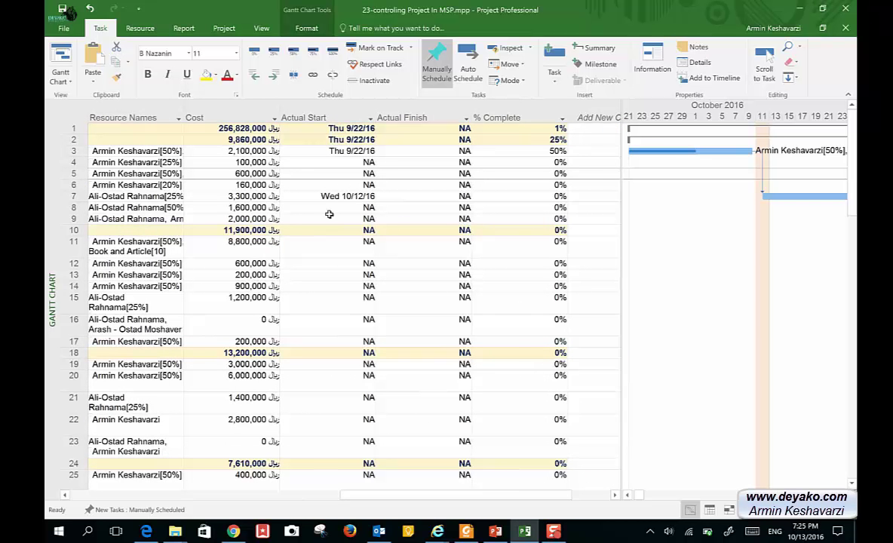
pyautogui.hscroll(-8, 358, 213)
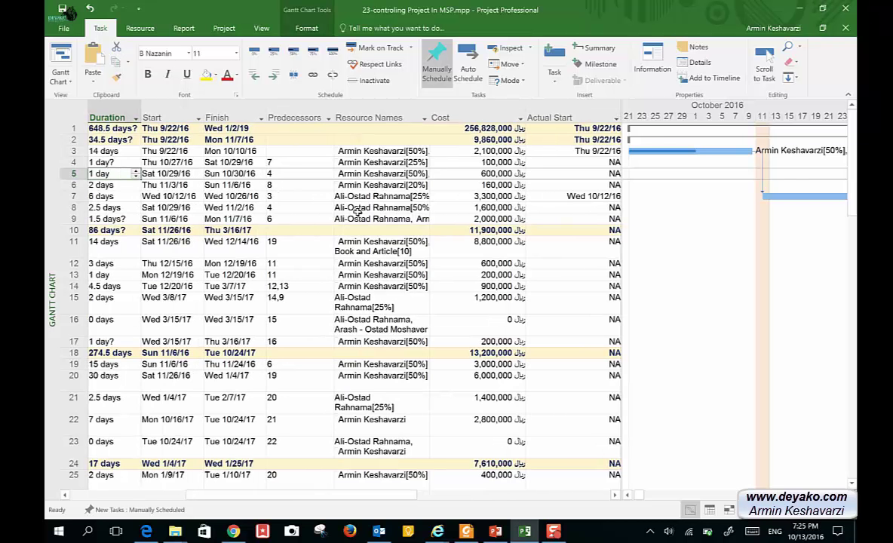
pyautogui.hscroll(-6, 357, 213)
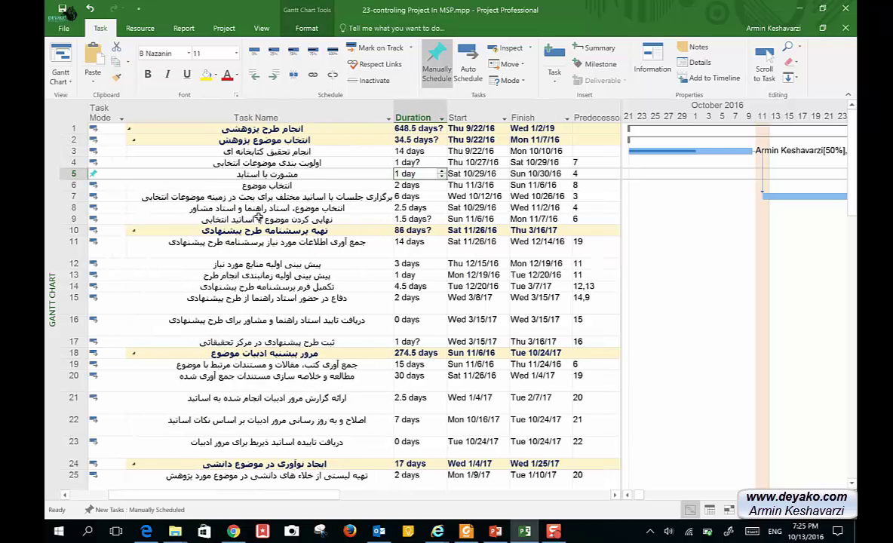
pyautogui.scroll(-13, 245, 269)
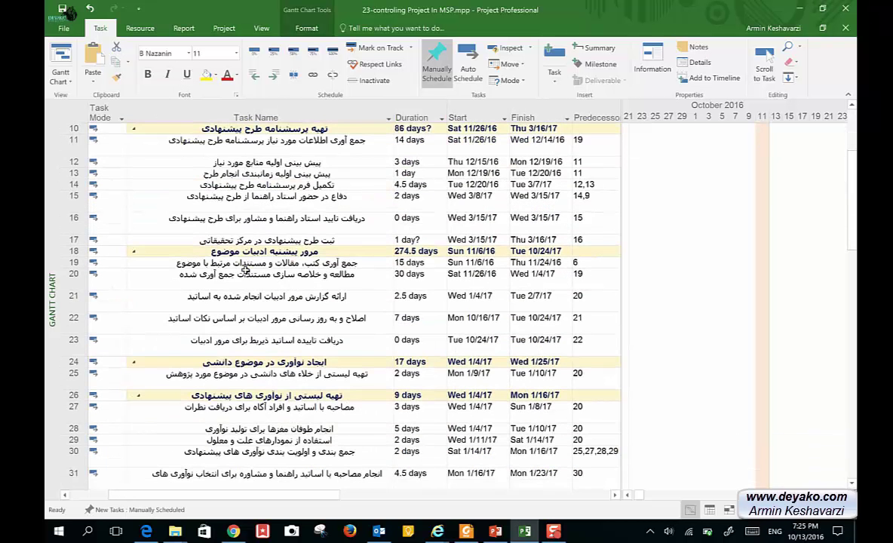
pyautogui.scroll(-3, 245, 270)
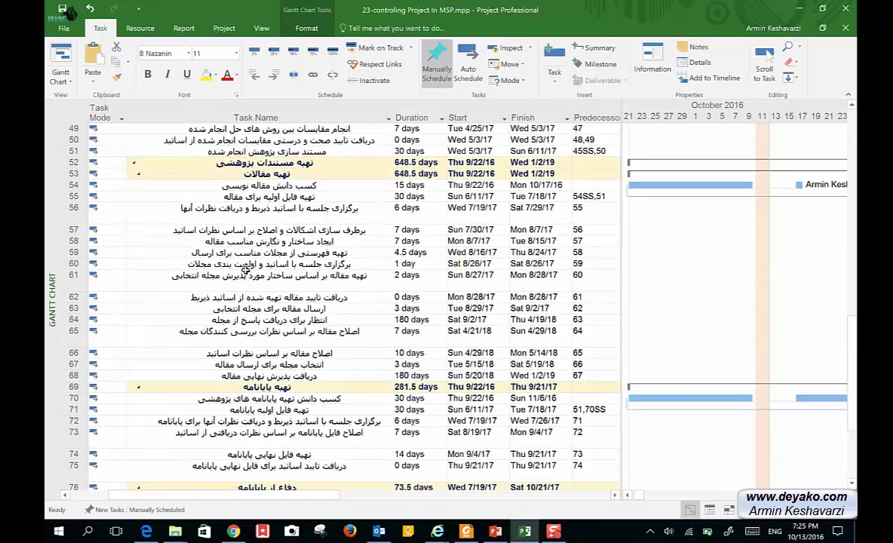
pyautogui.scroll(-3, 245, 269)
pyautogui.scroll(-5, 245, 268)
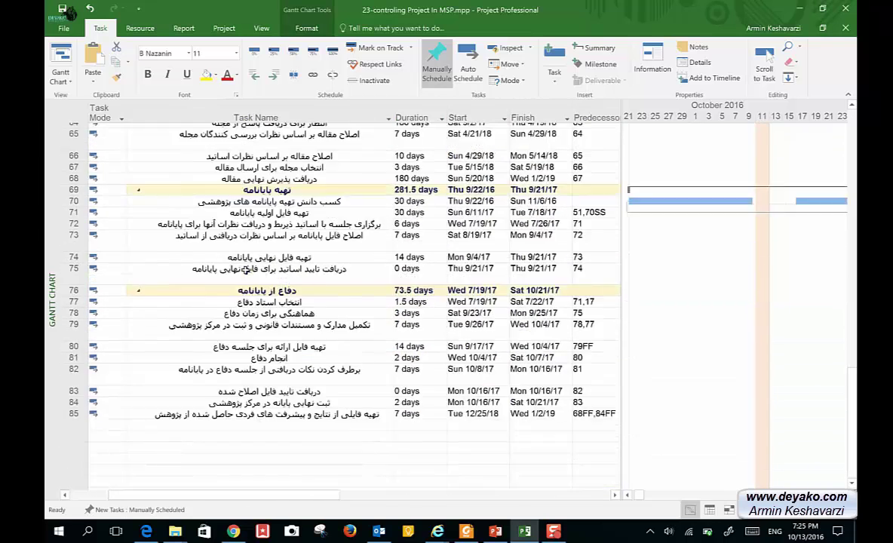
# Try deleting task 7, the meetings with professors, despite its reported progress, and undo the deletion.
pyautogui.scroll(12, 245, 268)
pyautogui.scroll(-1, 245, 268)
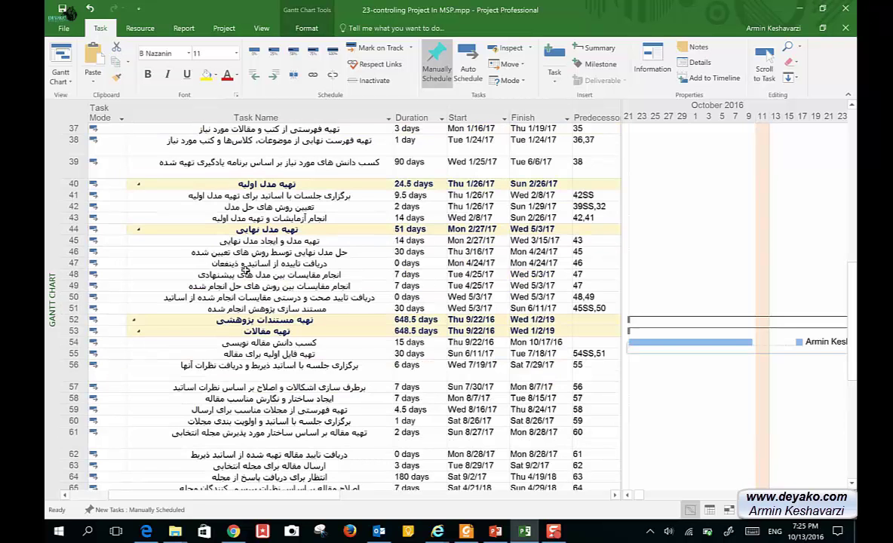
pyautogui.scroll(-4, 245, 269)
pyautogui.scroll(6, 245, 270)
pyautogui.scroll(9, 245, 269)
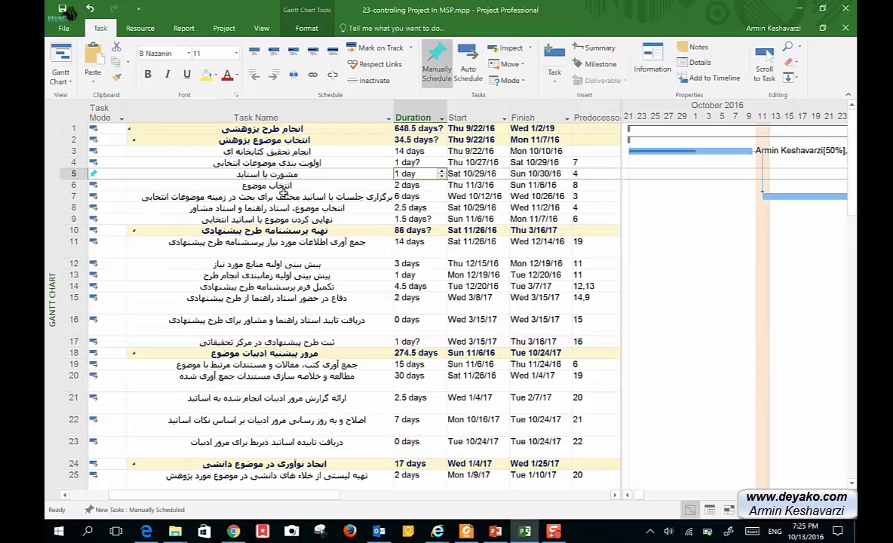
pyautogui.click(279, 197)
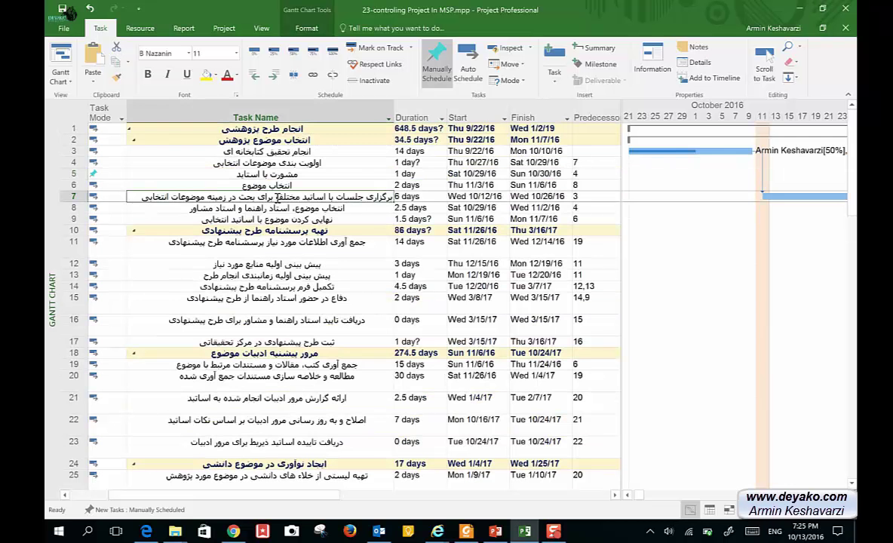
pyautogui.click(76, 197)
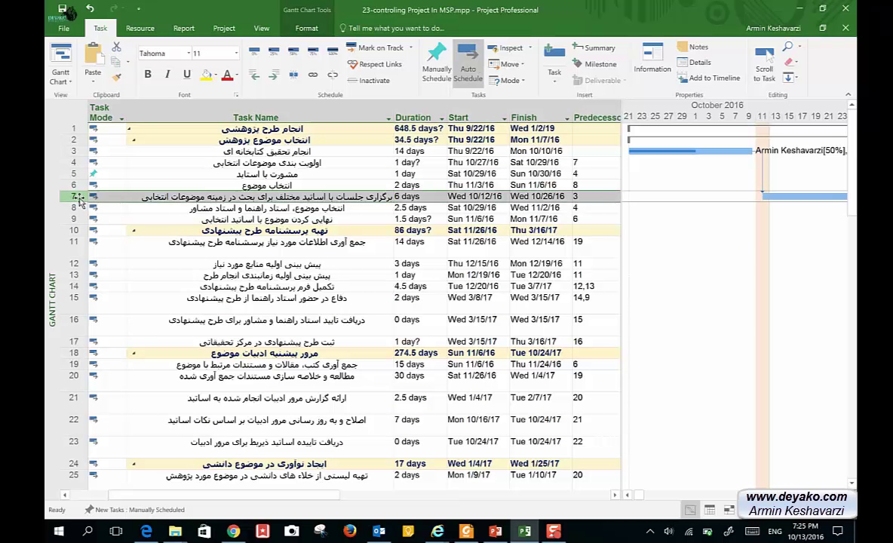
pyautogui.rightClick(78, 200)
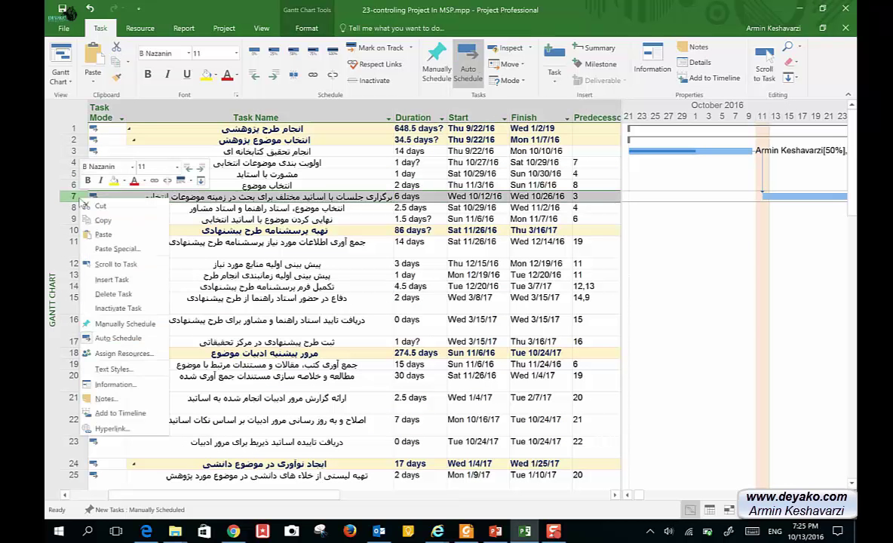
pyautogui.click(113, 293)
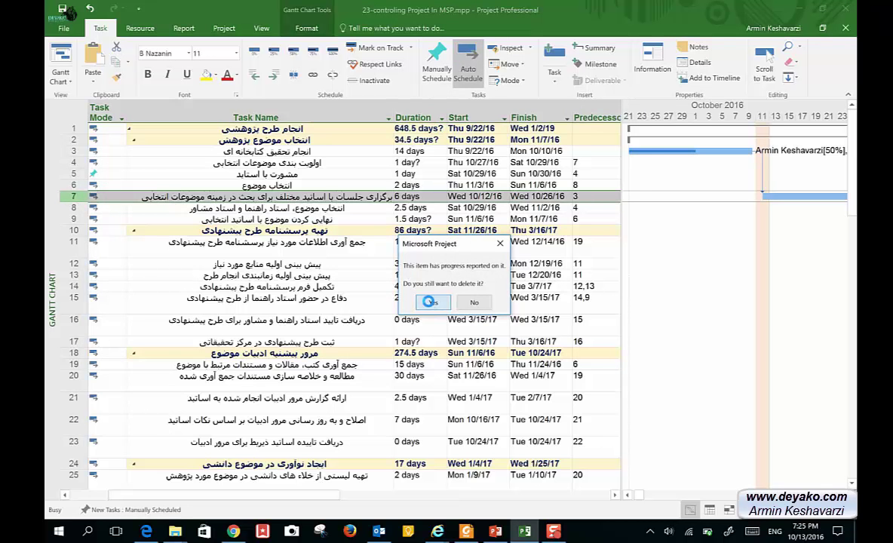
pyautogui.click(429, 302)
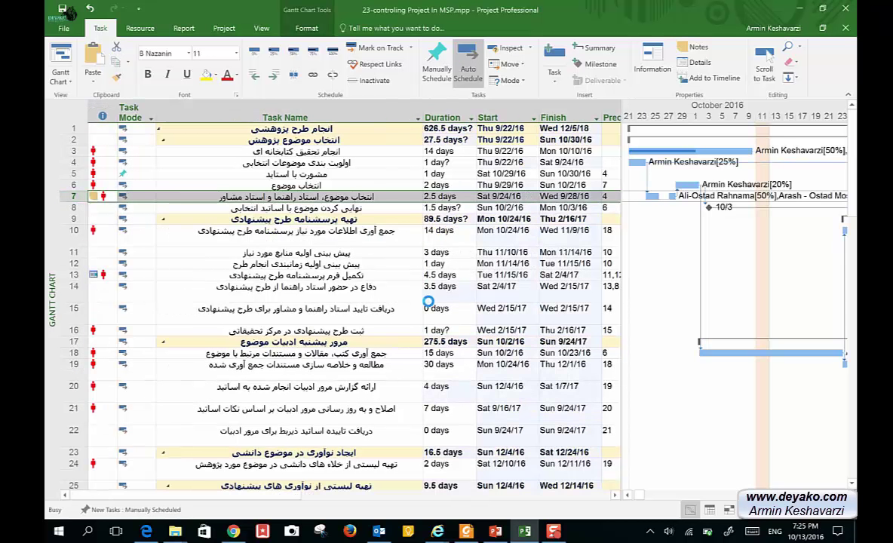
pyautogui.hotkey('ctrl', 'z')
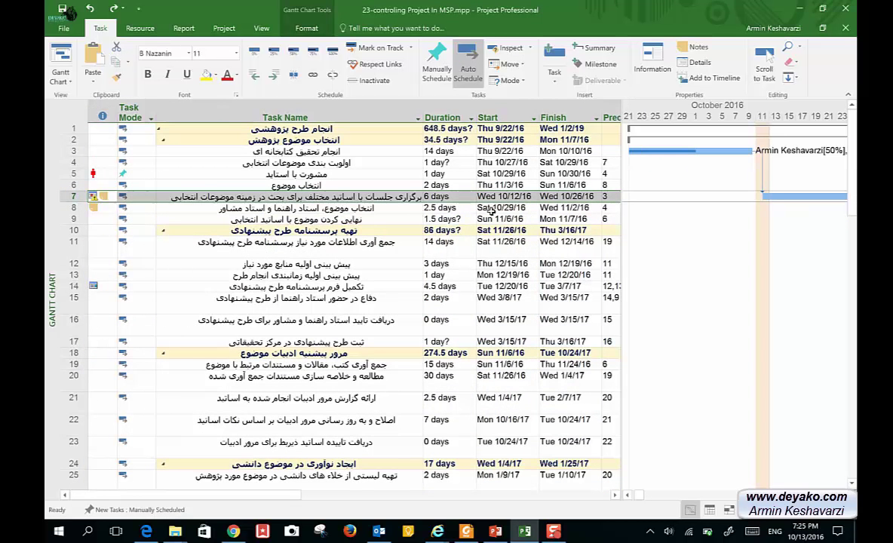
# Switch task 5's task mode to Auto Scheduled.
pyautogui.click(144, 175)
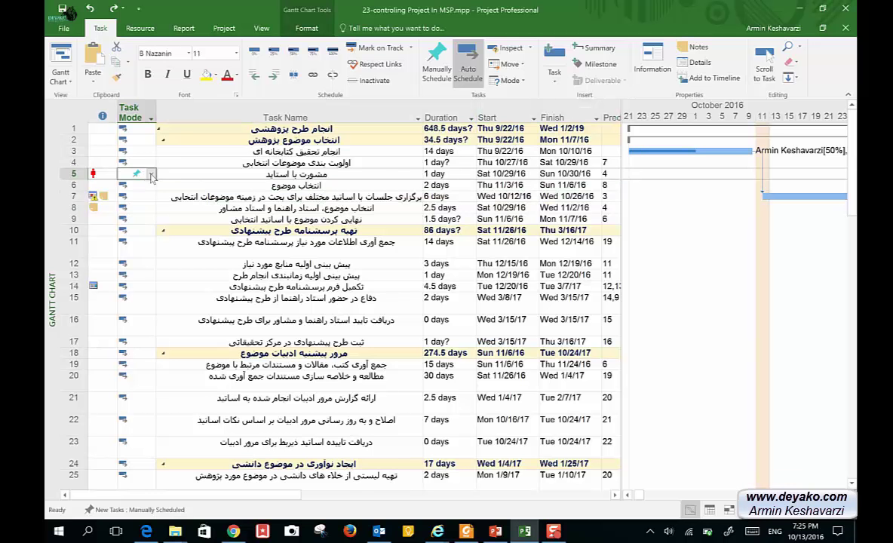
pyautogui.click(151, 174)
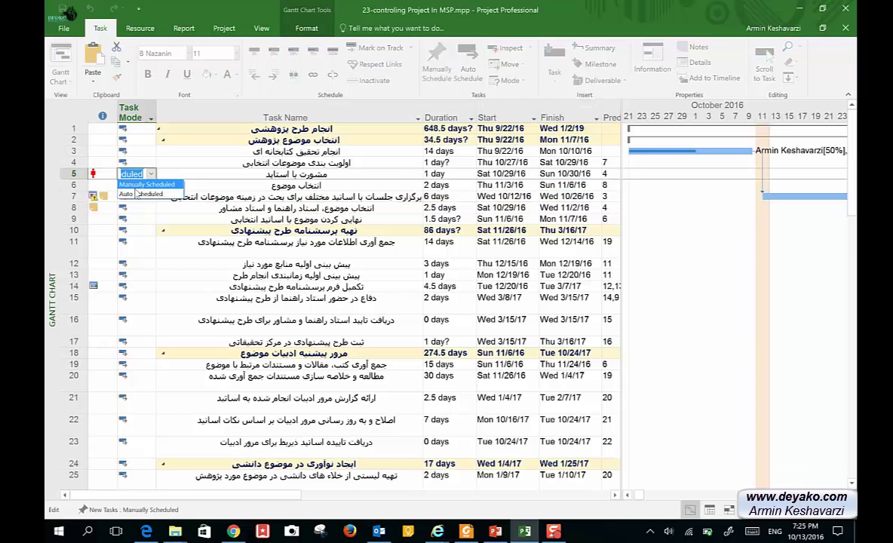
pyautogui.click(137, 195)
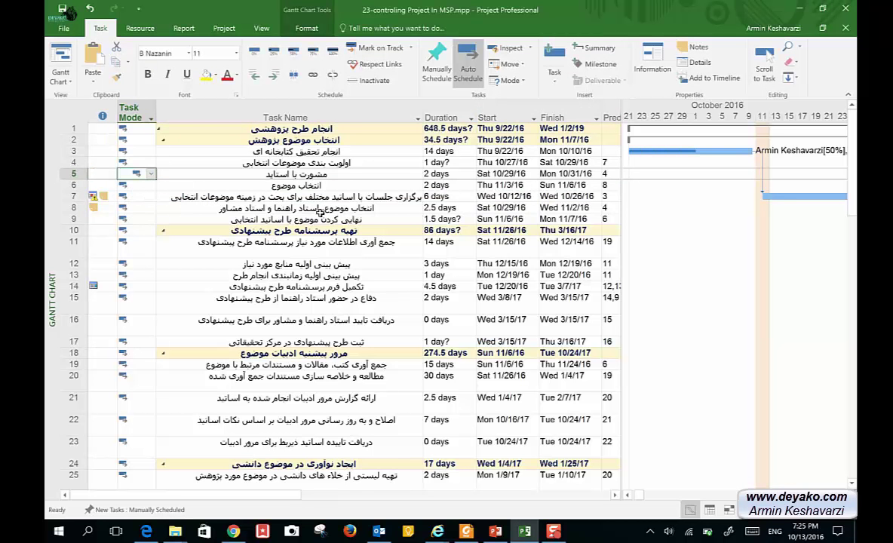
# Delete task 9, the finalizing of the topic with the selected professors, from the plan.
pyautogui.click(322, 208)
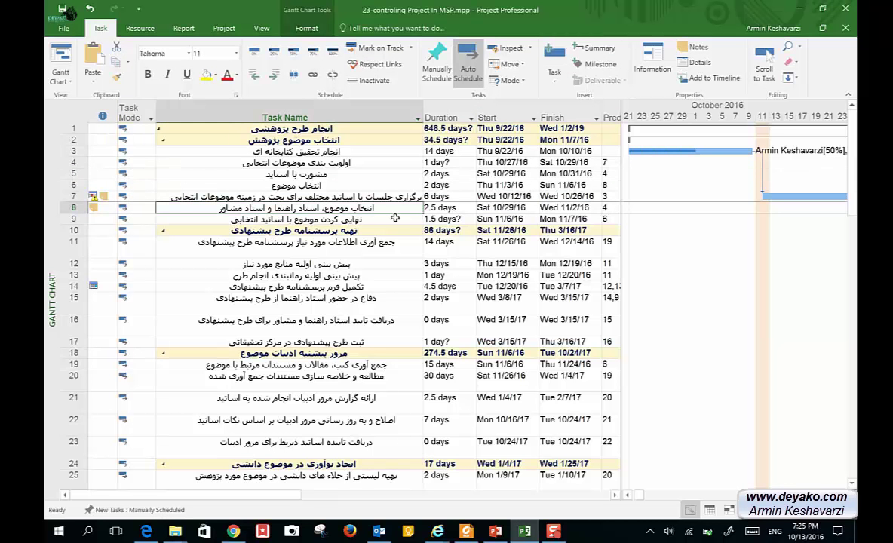
pyautogui.click(371, 219)
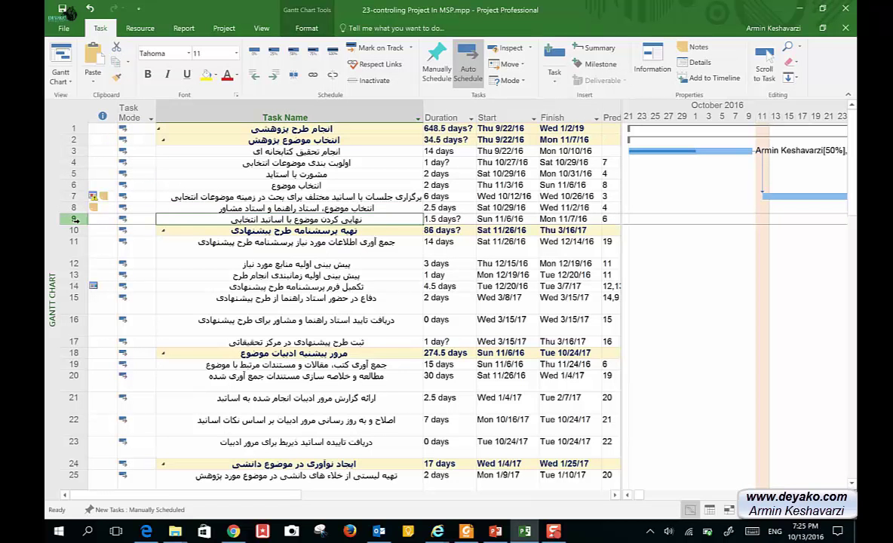
pyautogui.click(319, 208)
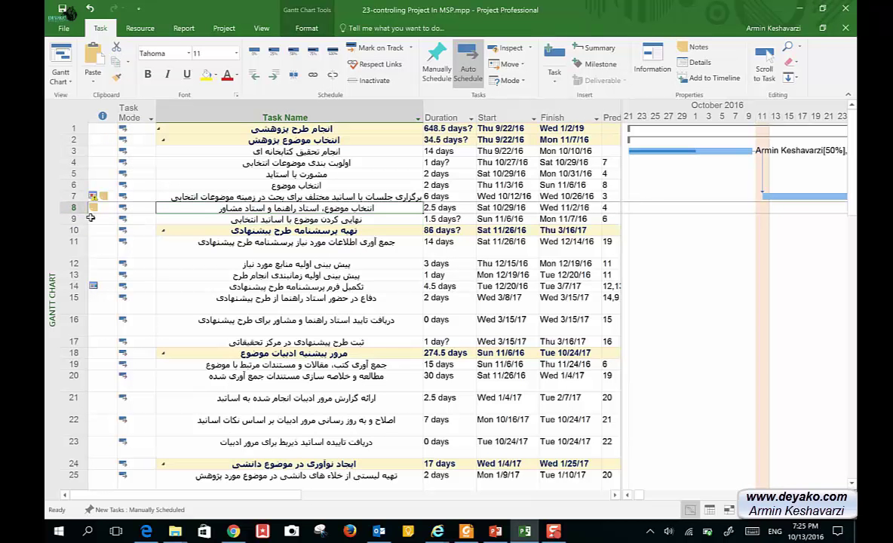
pyautogui.click(63, 219)
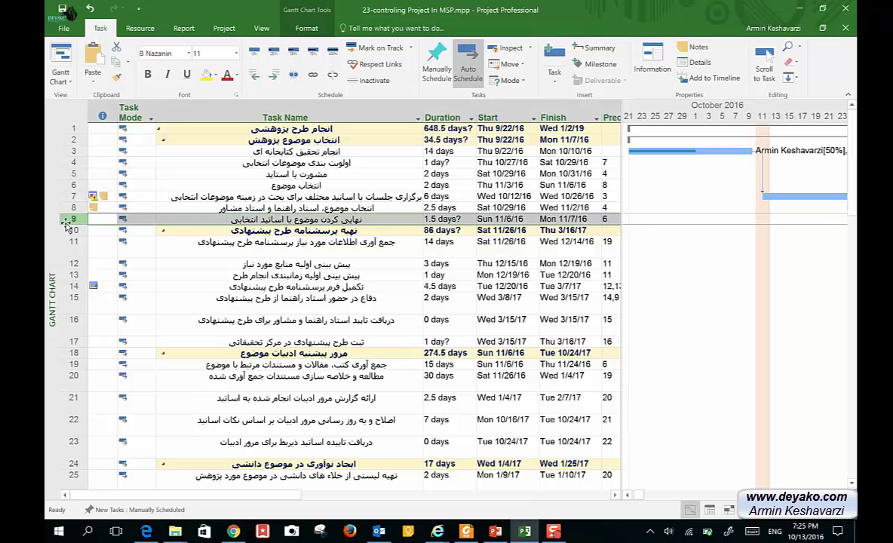
pyautogui.rightClick(66, 221)
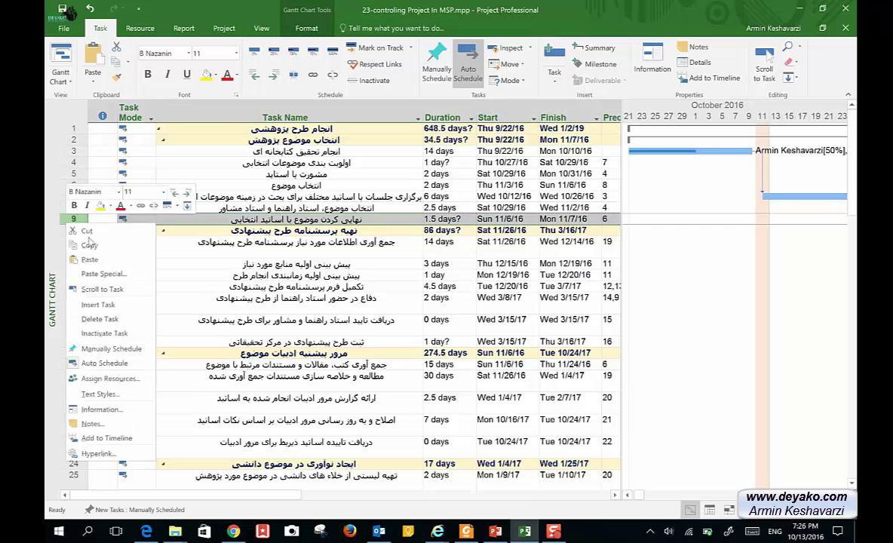
pyautogui.click(132, 322)
# Update the entire project's work as complete through Thu 10/13/16, using the Set 0% - 100% complete option.
pyautogui.hscroll(5, 363, 271)
pyautogui.hscroll(-1, 363, 271)
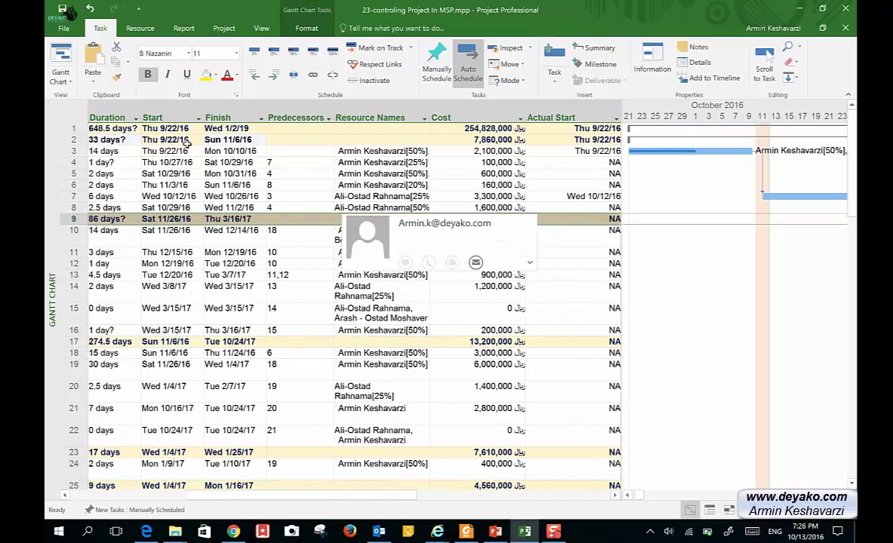
pyautogui.hscroll(-5, 249, 156)
pyautogui.hscroll(5, 265, 168)
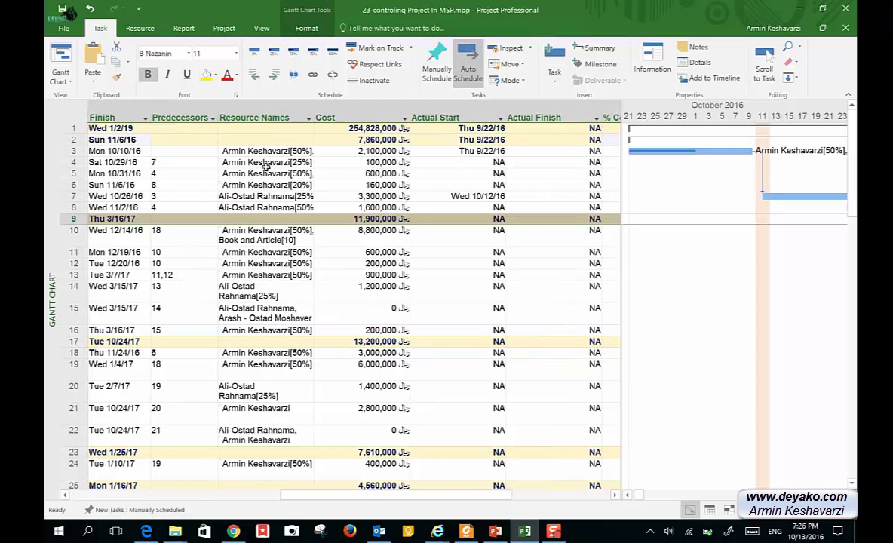
pyautogui.hscroll(2, 265, 167)
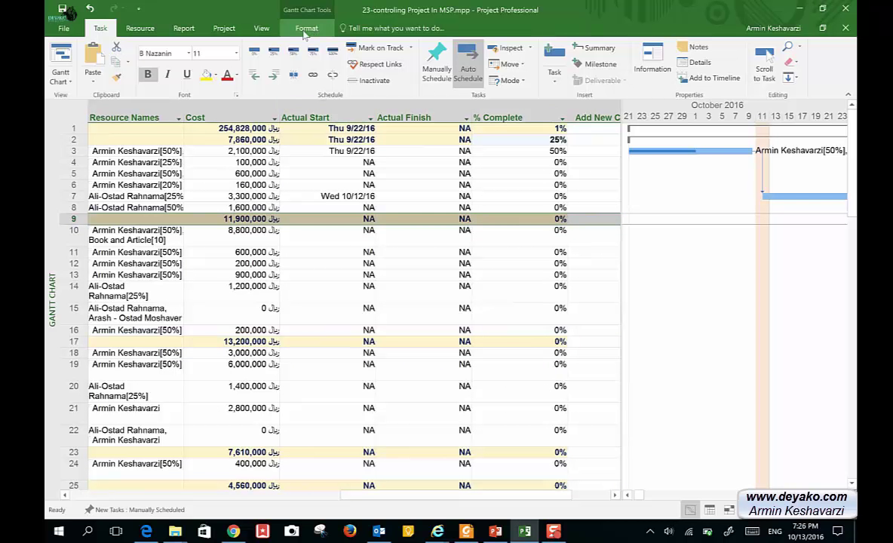
pyautogui.click(223, 29)
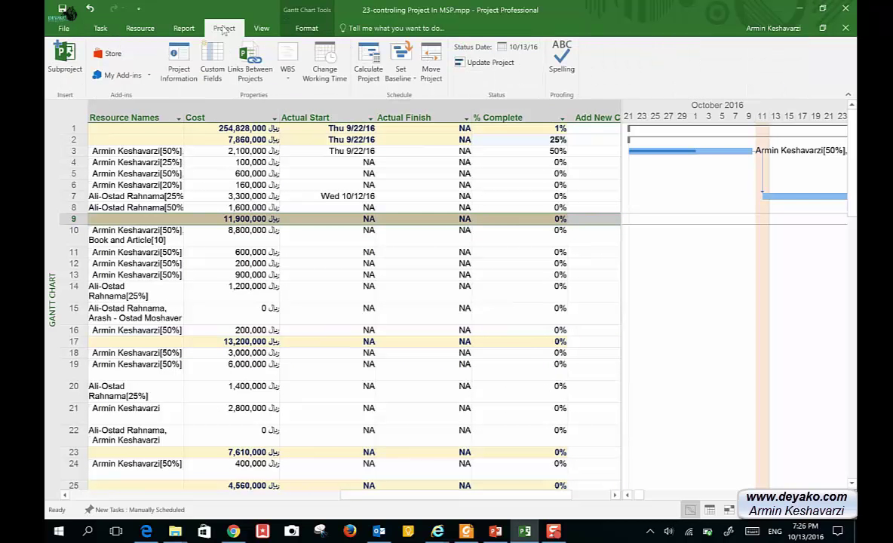
pyautogui.click(503, 68)
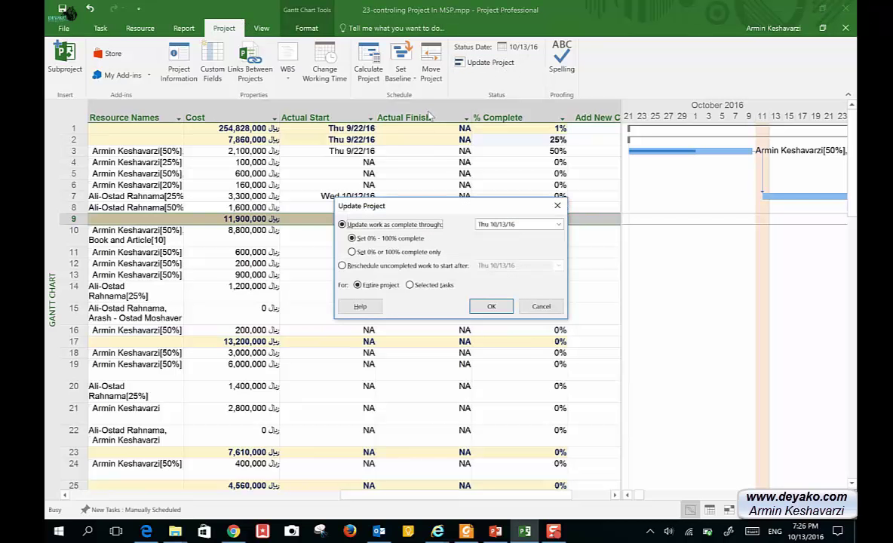
pyautogui.moveTo(444, 213); pyautogui.dragTo(439, 158)
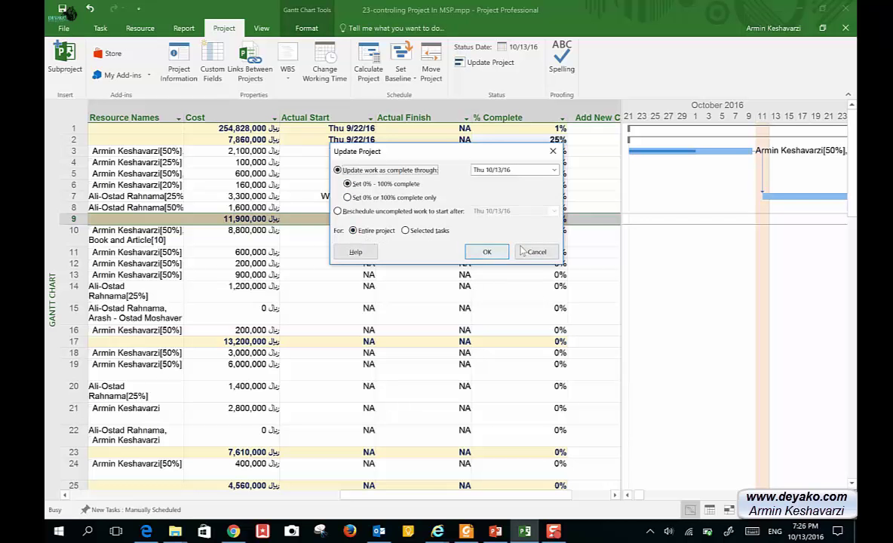
pyautogui.click(487, 251)
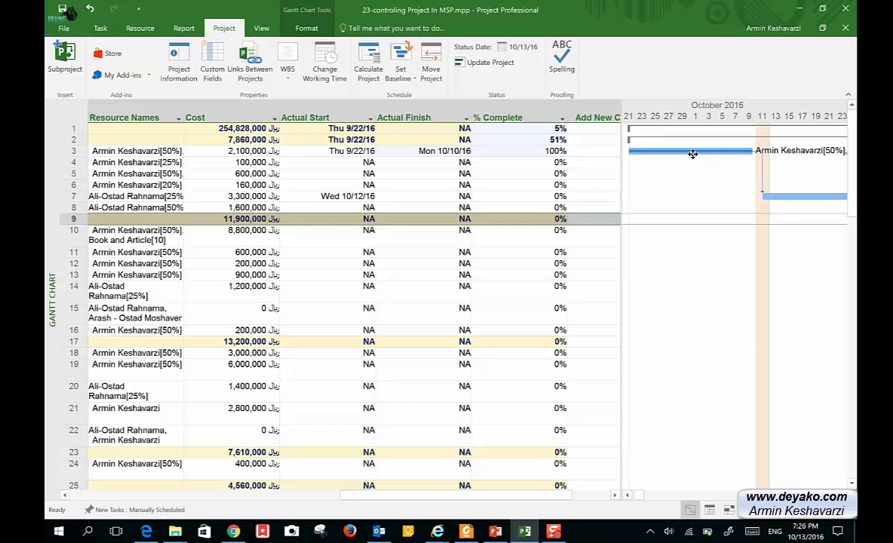
# Set task 3's % Complete to 50%.
pyautogui.click(534, 151)
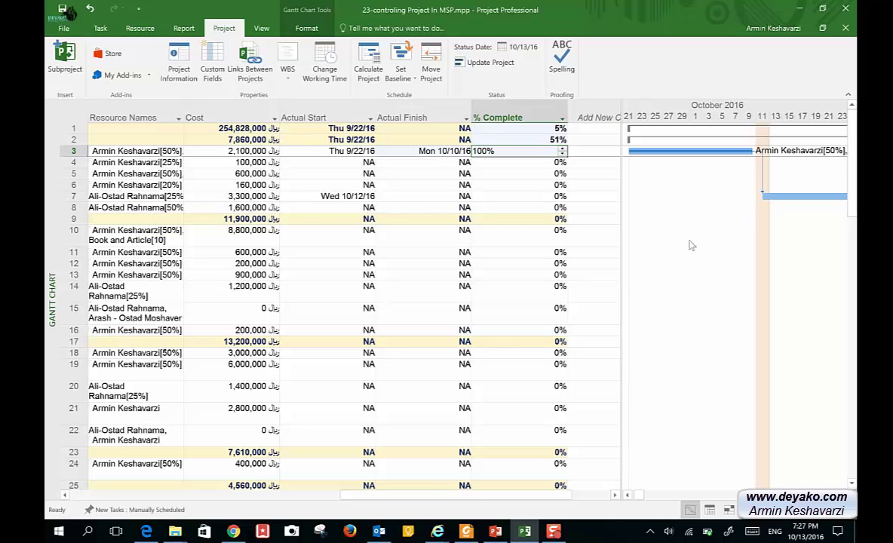
pyautogui.scroll(-8, 692, 245)
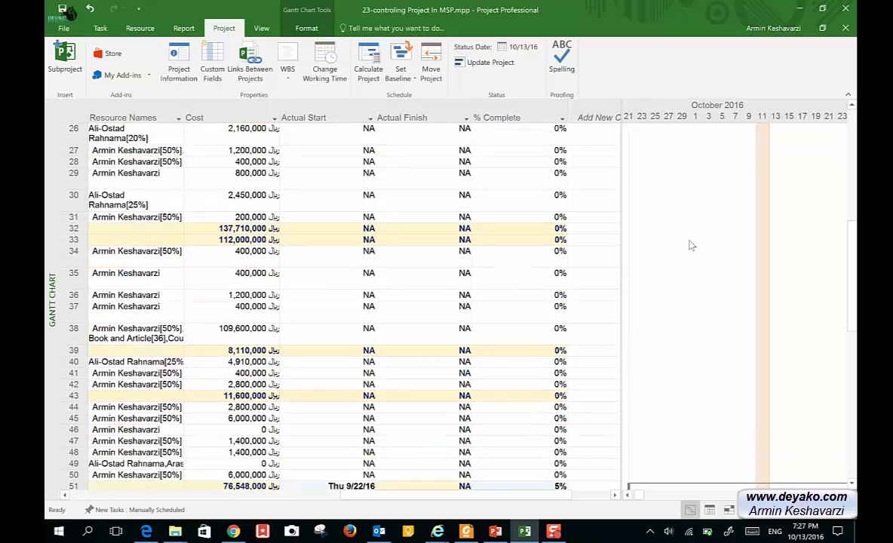
pyautogui.scroll(8, 679, 239)
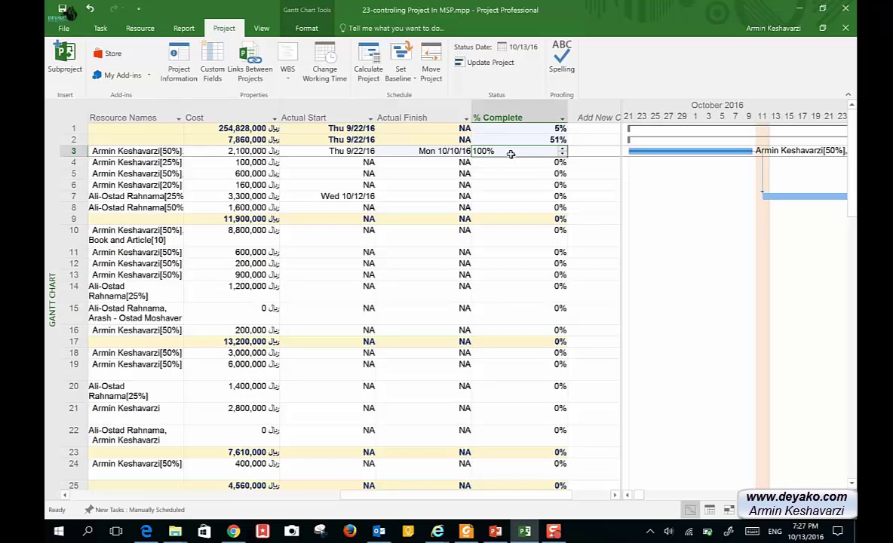
pyautogui.write('50')
pyautogui.press('Return')
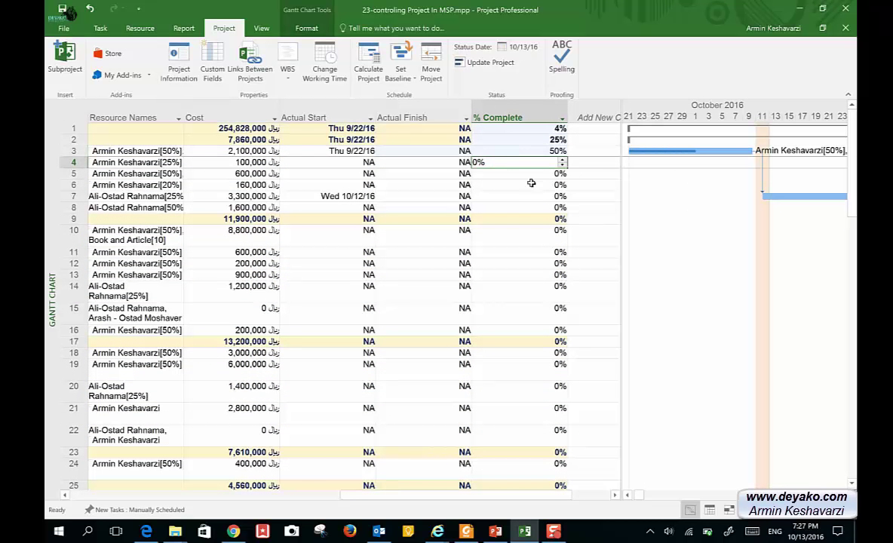
# Set task 3's % Complete to 100%.
pyautogui.click(525, 144)
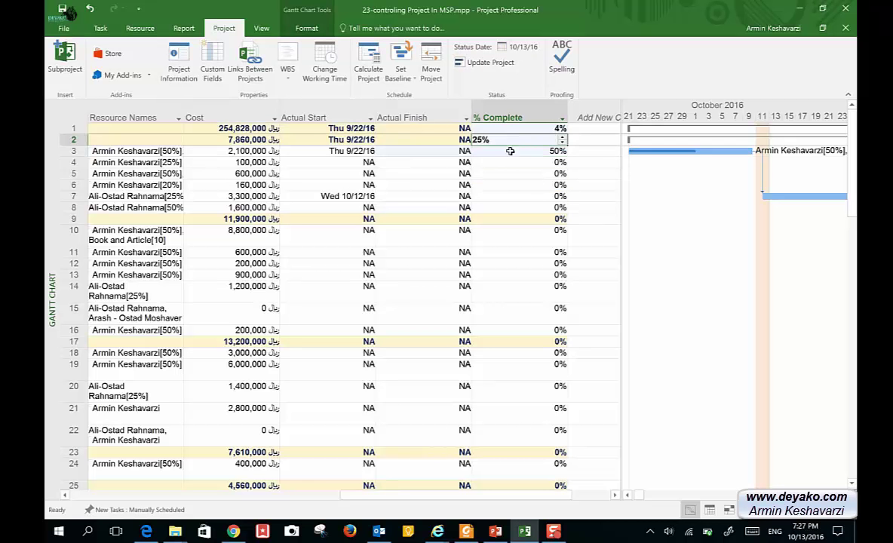
pyautogui.click(511, 151)
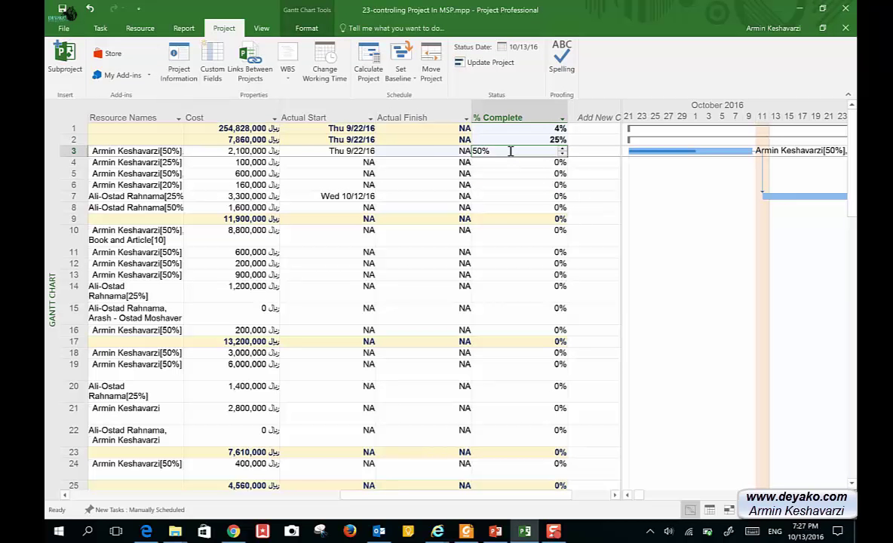
pyautogui.write('100')
pyautogui.press('Return')
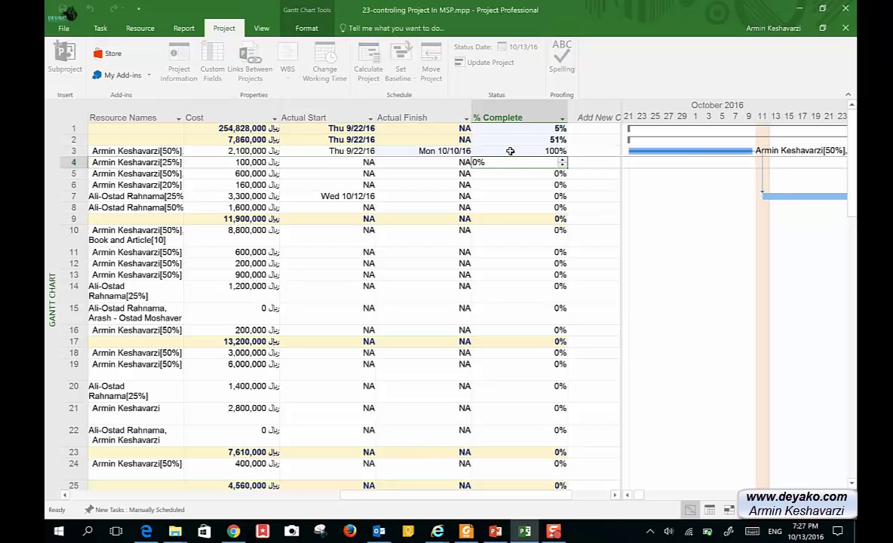
pyautogui.scroll(-1, 754, 296)
pyautogui.scroll(1, 752, 296)
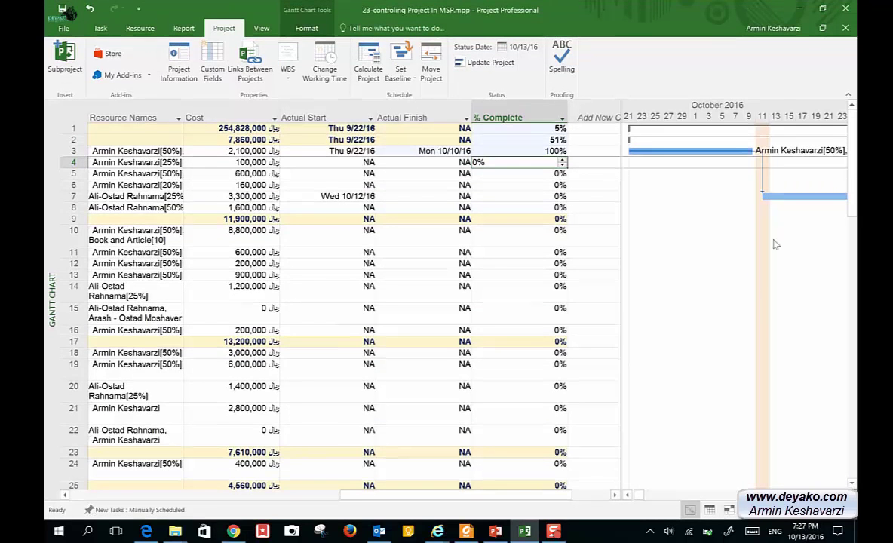
# Check task 7's dates and rerun Update Project for the entire project through Thu 10/13/16 with 0% - 100% complete.
pyautogui.click(778, 196)
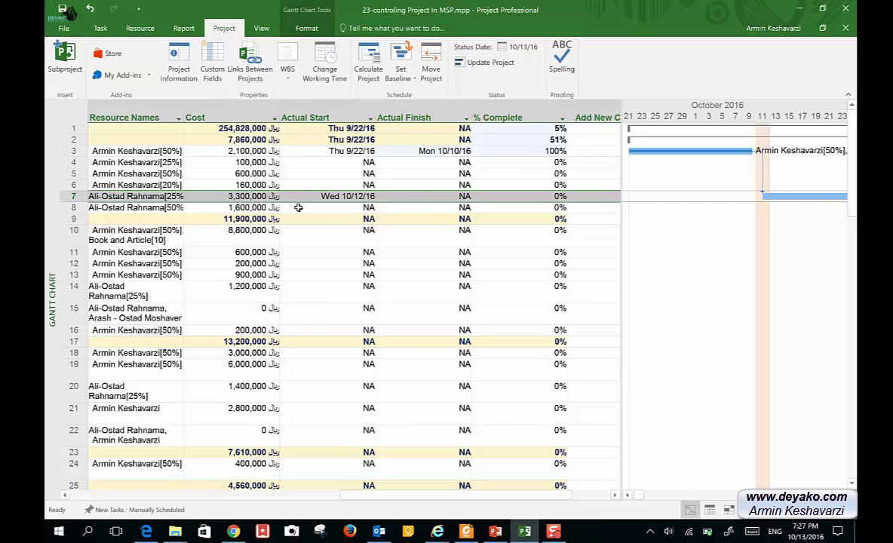
pyautogui.hscroll(-5, 298, 208)
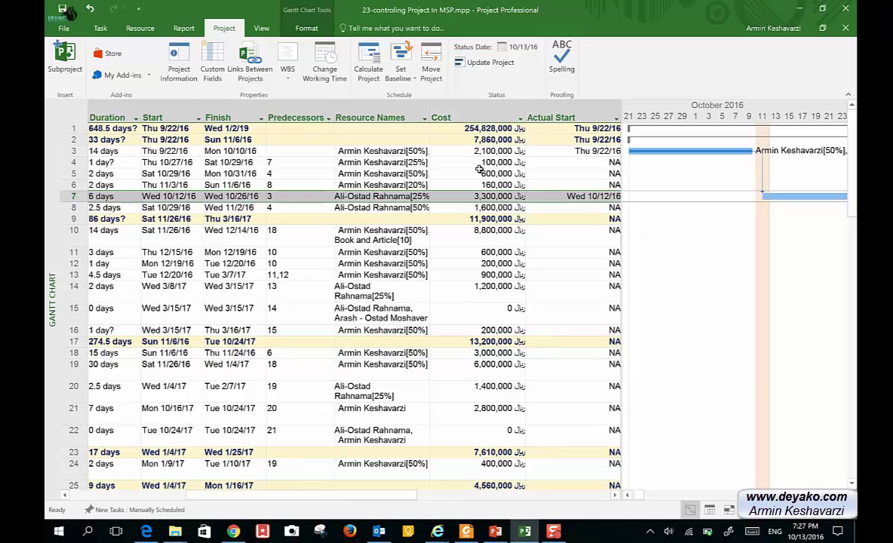
pyautogui.hscroll(2, 298, 208)
pyautogui.click(491, 62)
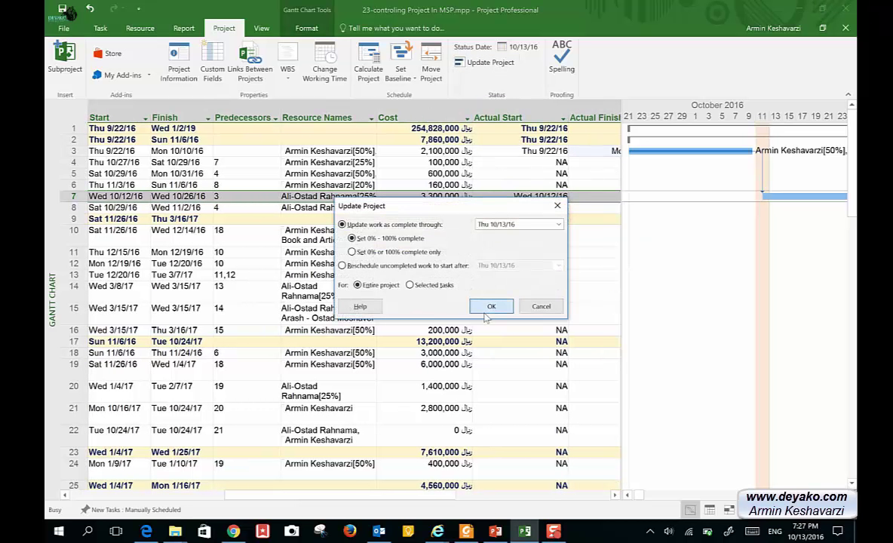
pyautogui.click(488, 308)
pyautogui.hscroll(4, 593, 271)
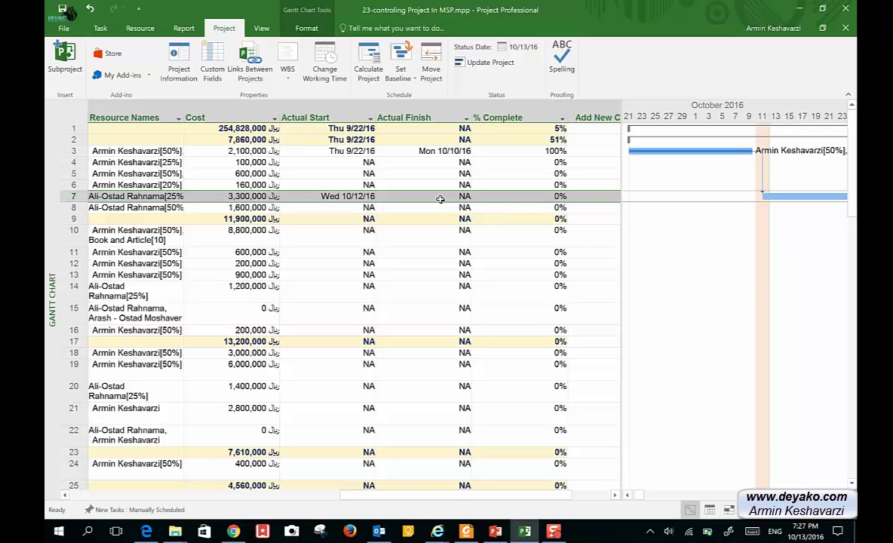
# Check the actual start, actual finish and % complete of tasks throughout the entire project.
pyautogui.scroll(-5, 441, 199)
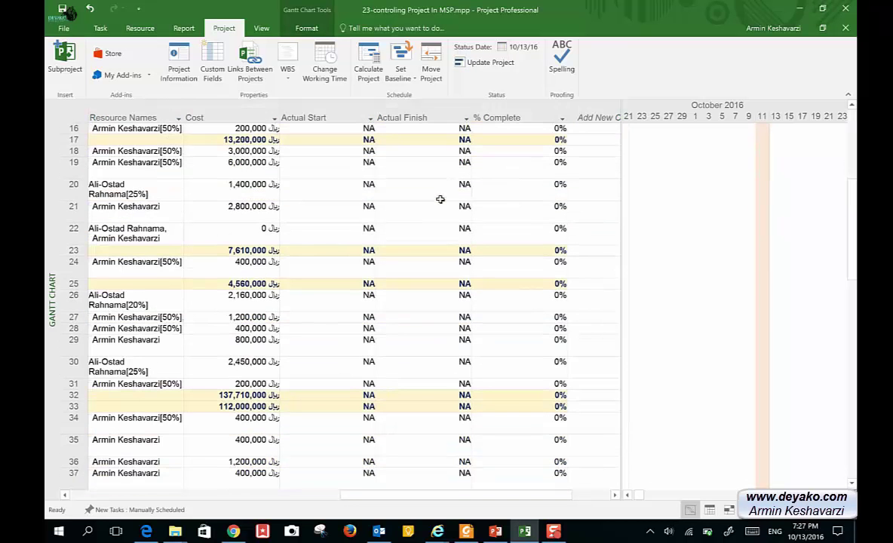
pyautogui.scroll(5, 440, 199)
pyautogui.scroll(-10, 441, 199)
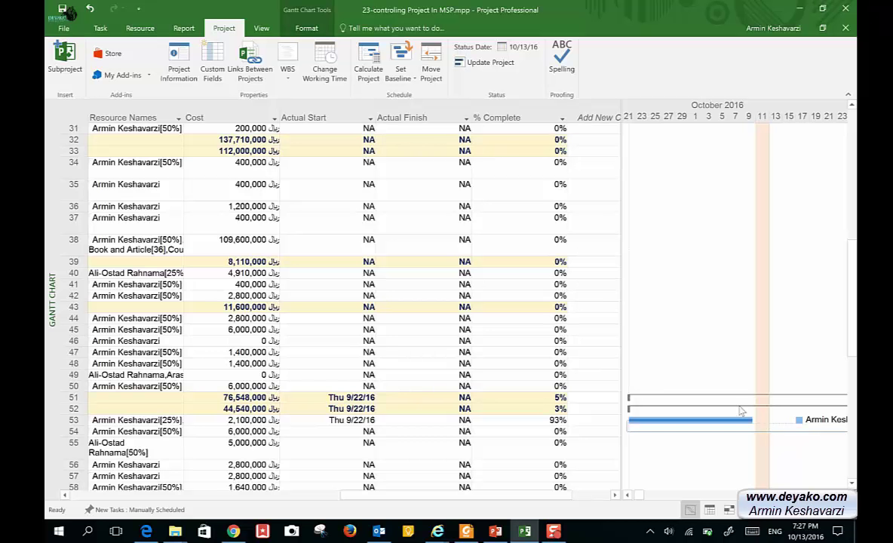
pyautogui.scroll(-3, 349, 309)
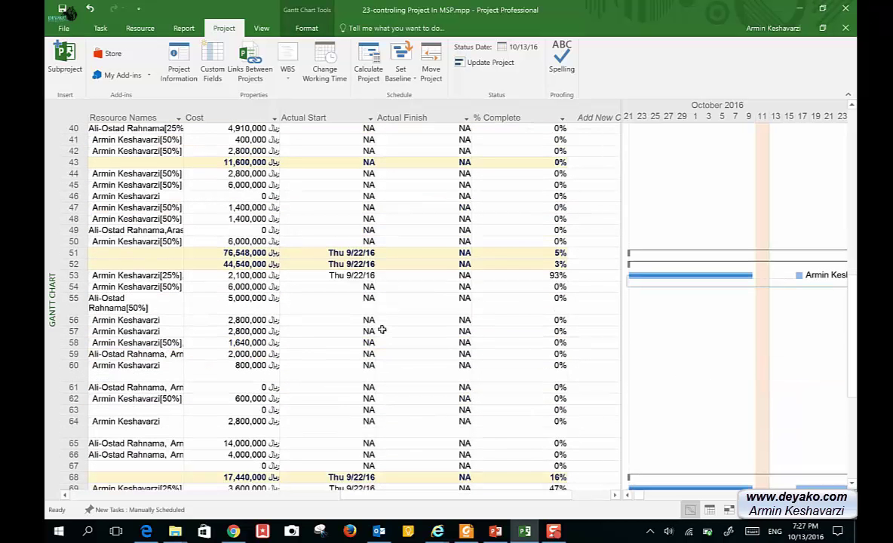
pyautogui.click(357, 275)
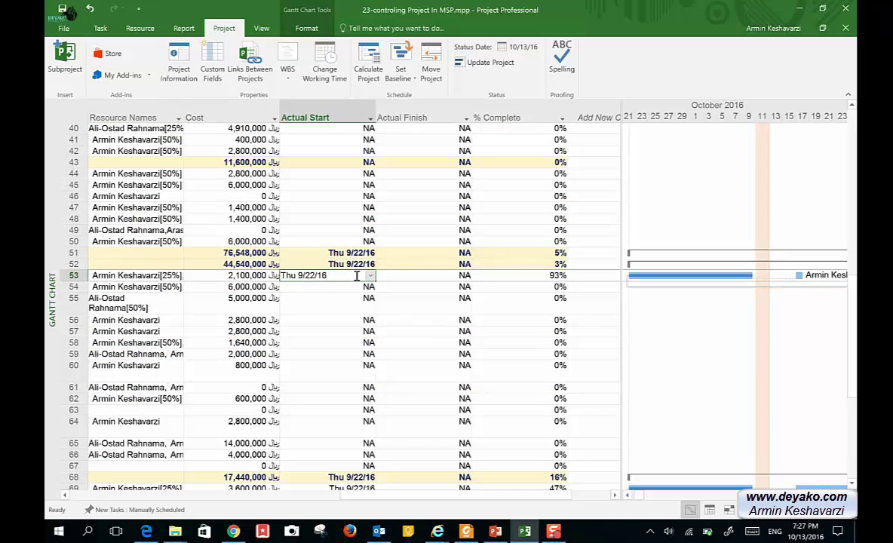
pyautogui.scroll(-9, 357, 275)
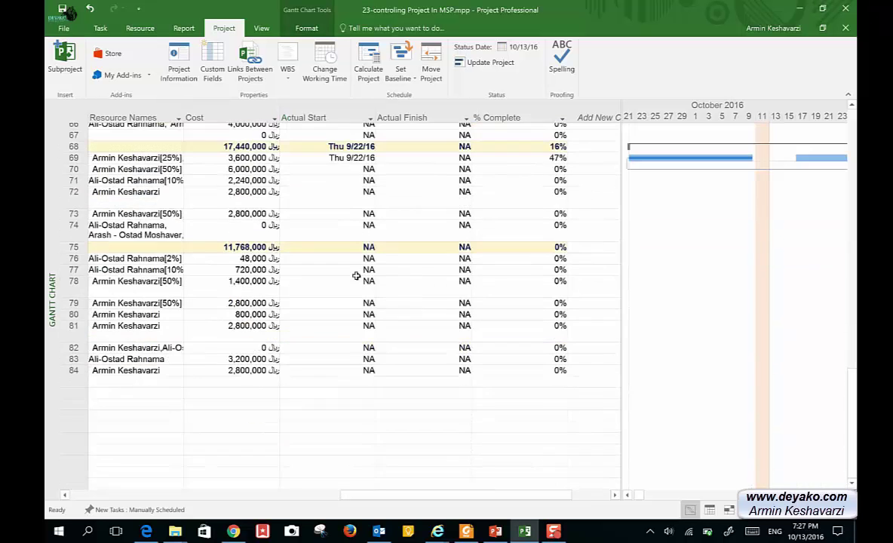
pyautogui.scroll(9, 357, 275)
pyautogui.scroll(13, 357, 275)
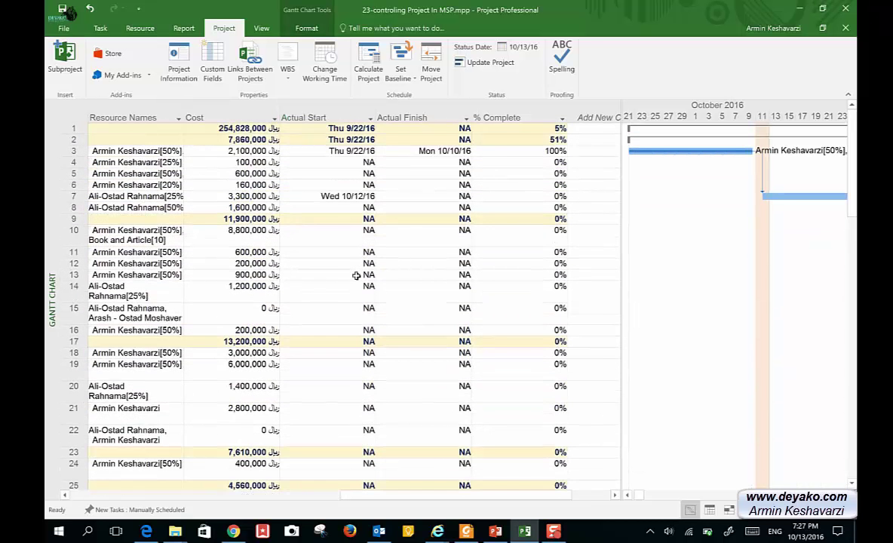
# Compare the first phases' durations, scheduled dates and predecessors with their actual dates and % complete.
pyautogui.hscroll(-3, 356, 275)
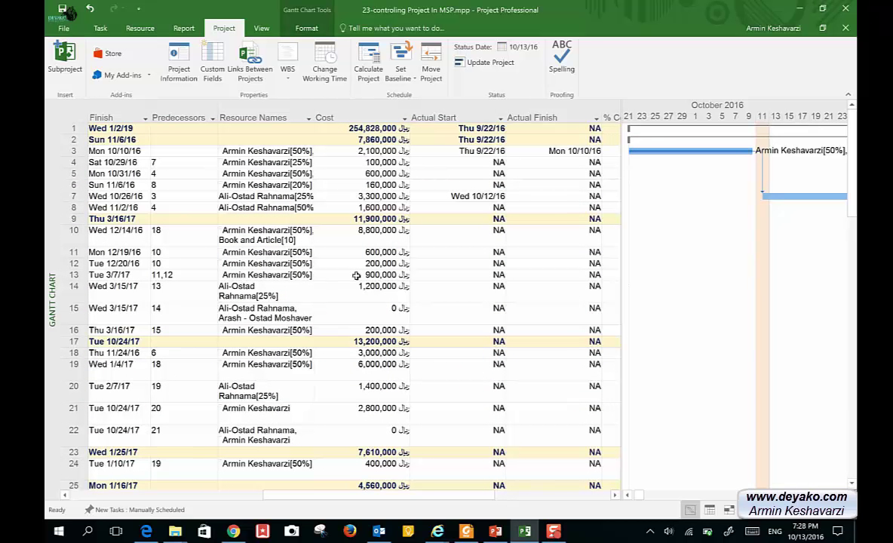
pyautogui.hscroll(-5, 357, 275)
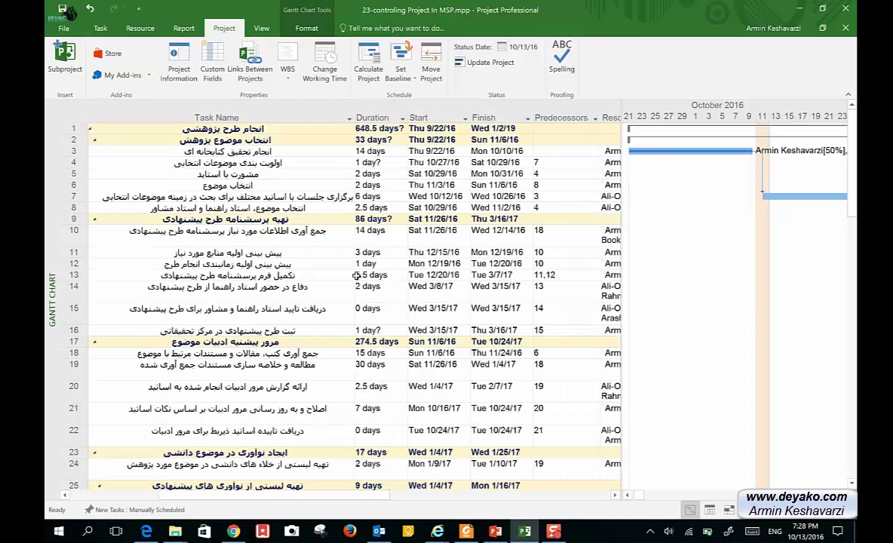
pyautogui.hscroll(3, 356, 275)
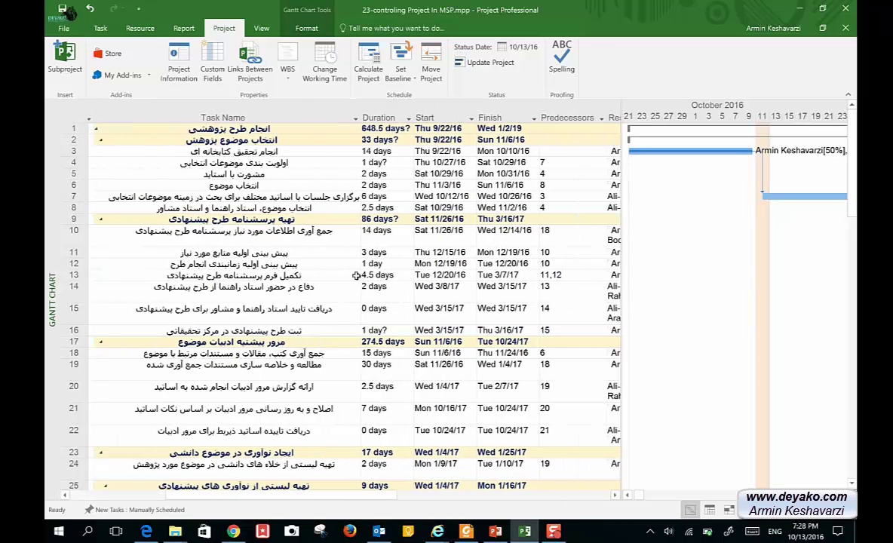
pyautogui.click(458, 174)
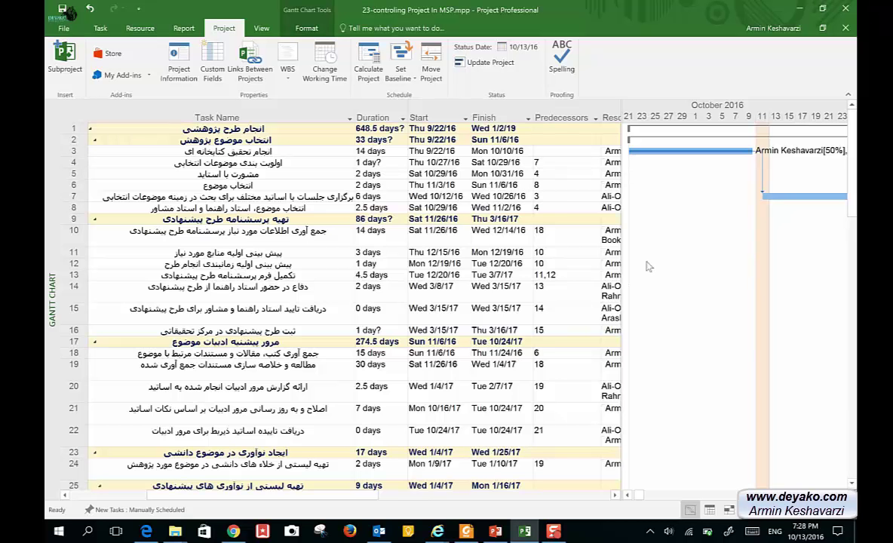
pyautogui.hscroll(1, 480, 273)
pyautogui.hscroll(3, 480, 273)
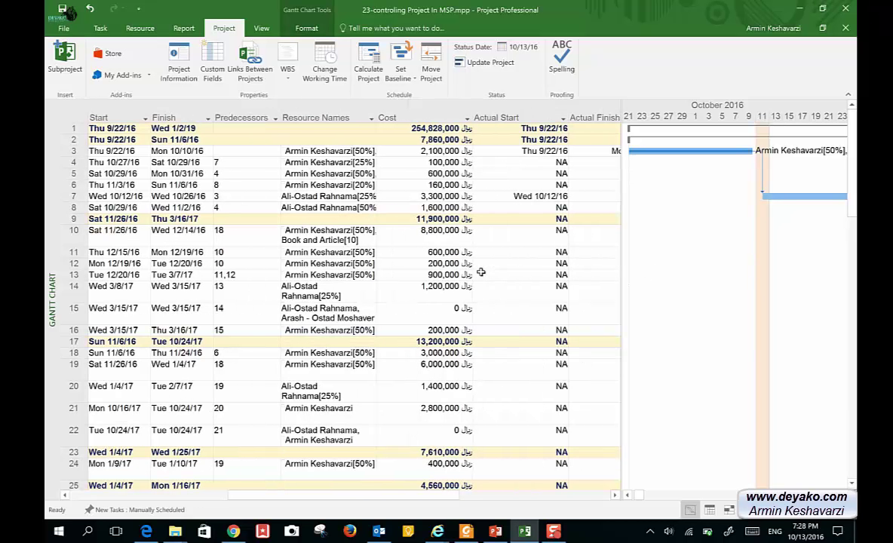
pyautogui.hscroll(2, 481, 272)
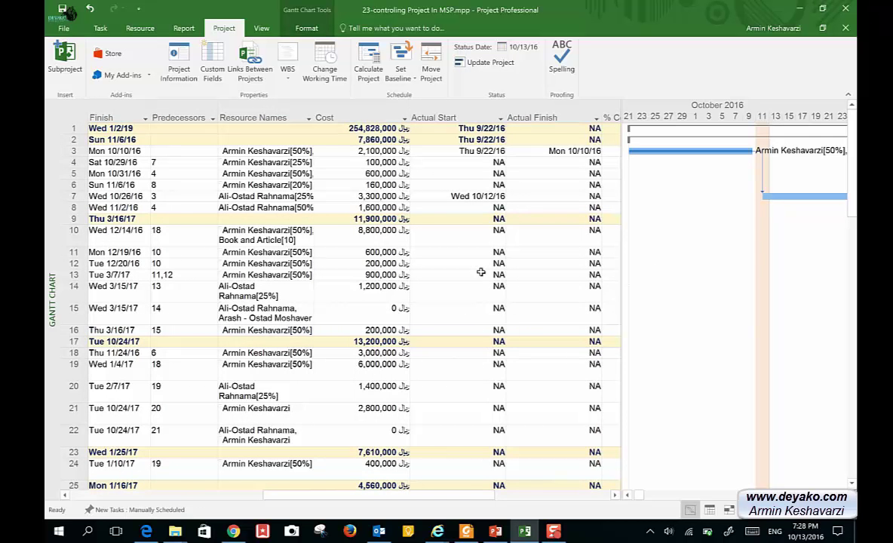
pyautogui.hscroll(2, 480, 272)
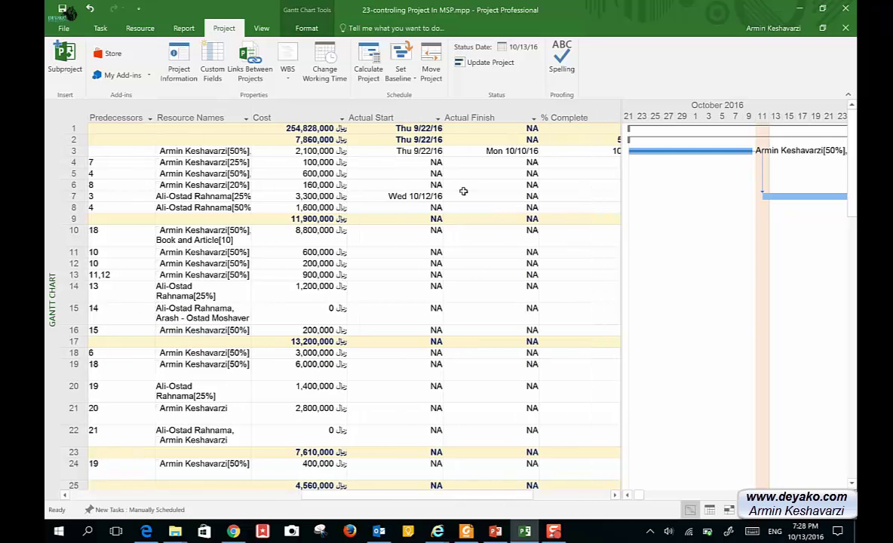
pyautogui.hscroll(2, 519, 183)
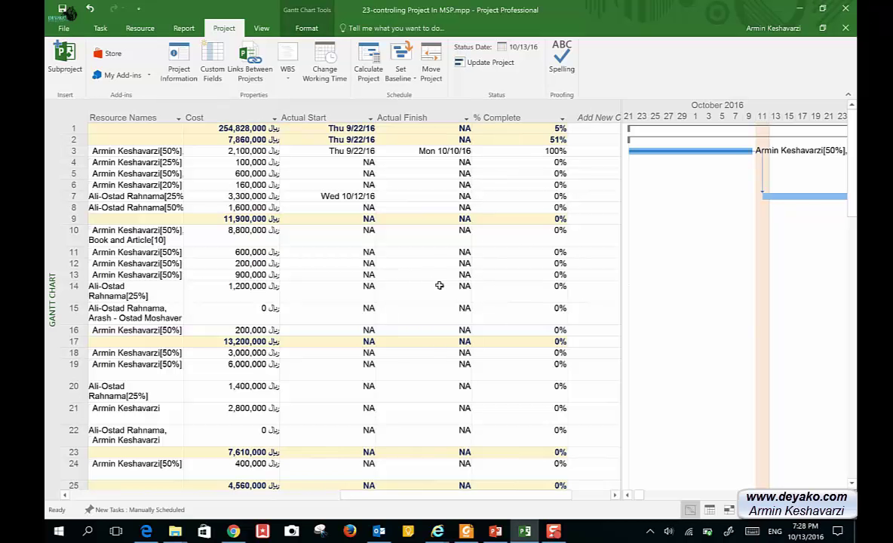
# Widen the task table to show the Resource Names column beside the schedule of the research documentation tasks.
pyautogui.hscroll(-5, 329, 226)
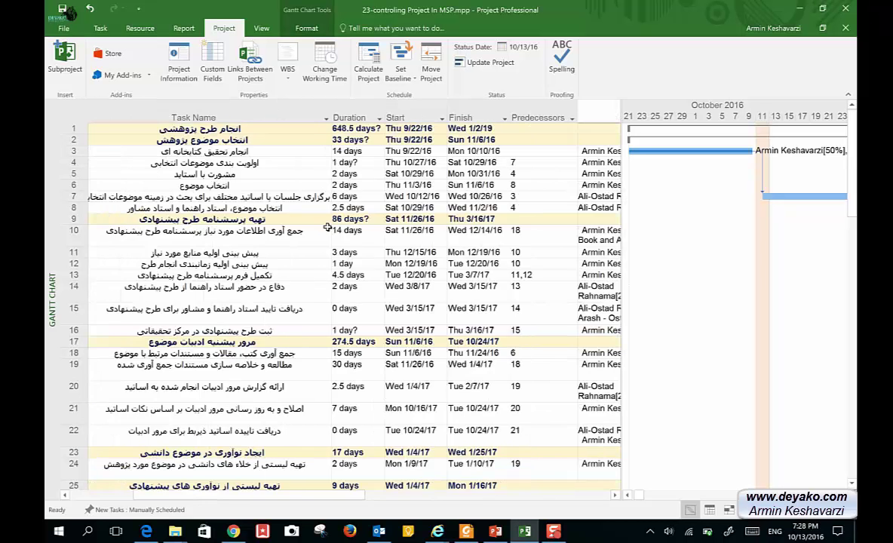
pyautogui.hscroll(-2, 329, 225)
pyautogui.scroll(-6, 329, 226)
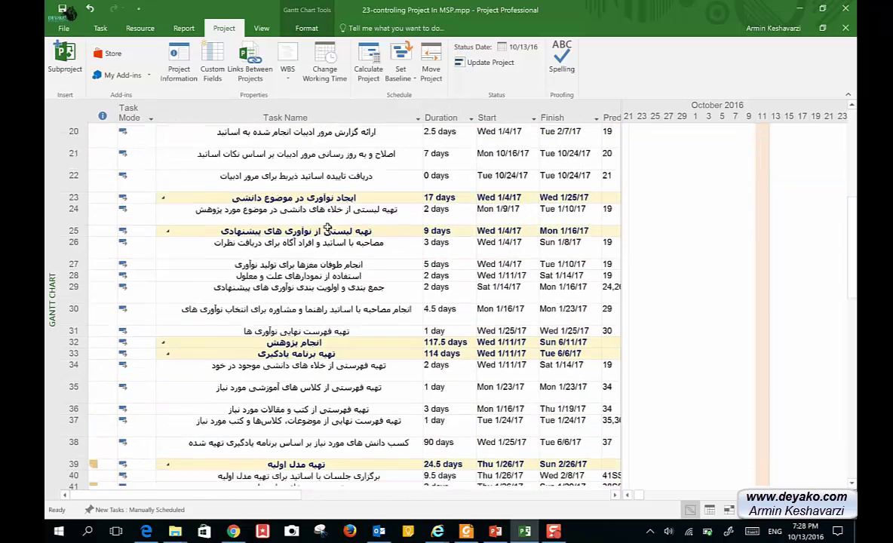
pyautogui.scroll(-9, 327, 228)
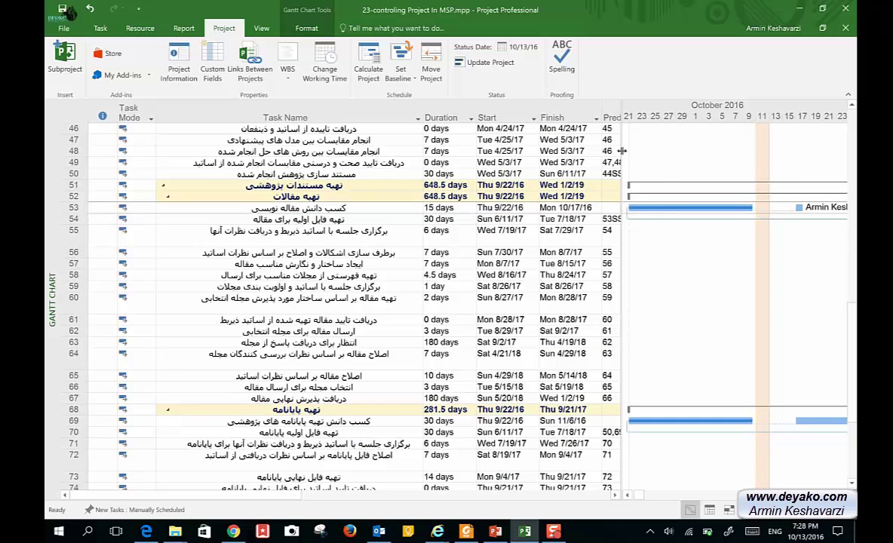
pyautogui.moveTo(623, 150); pyautogui.dragTo(653, 169)
pyautogui.hscroll(3, 552, 200)
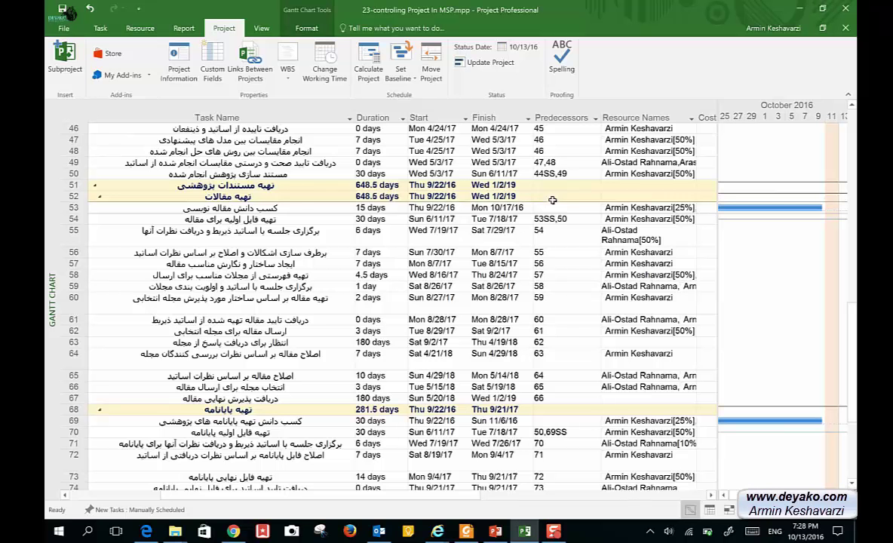
pyautogui.click(405, 79)
pyautogui.click(406, 78)
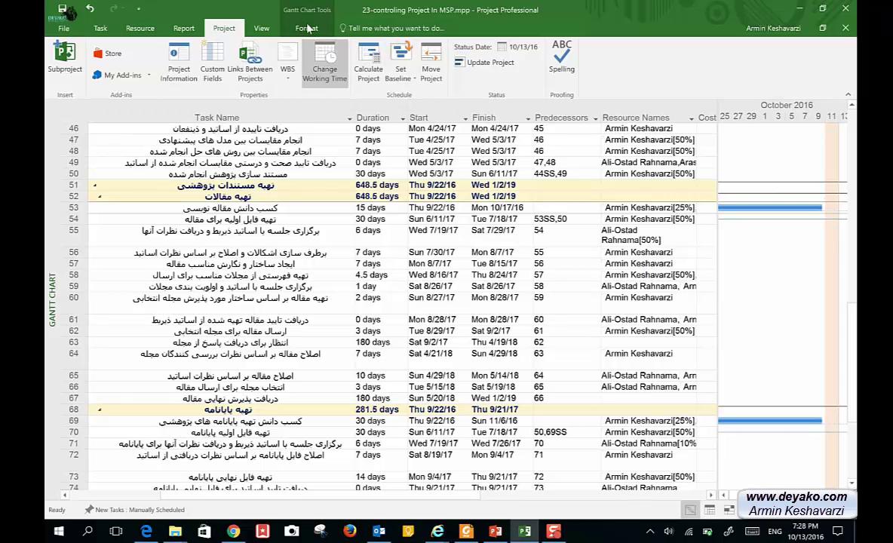
pyautogui.click(181, 27)
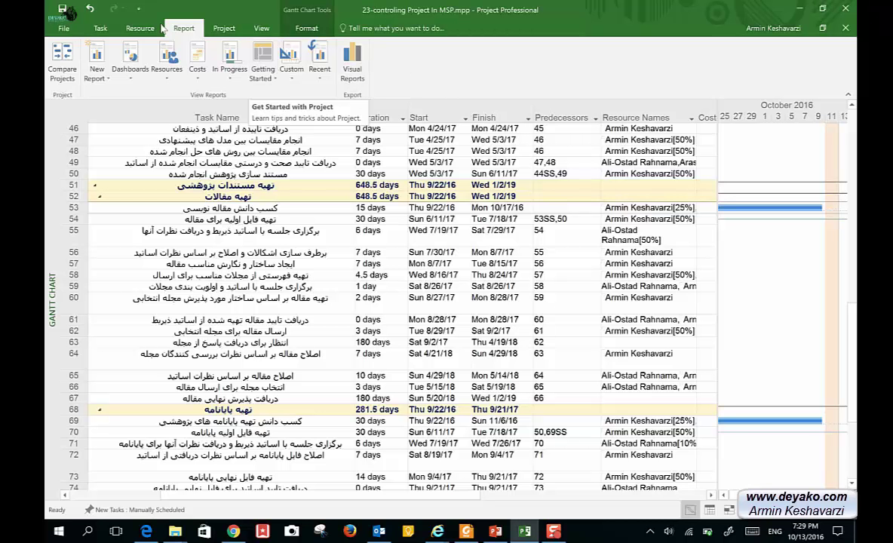
pyautogui.click(133, 76)
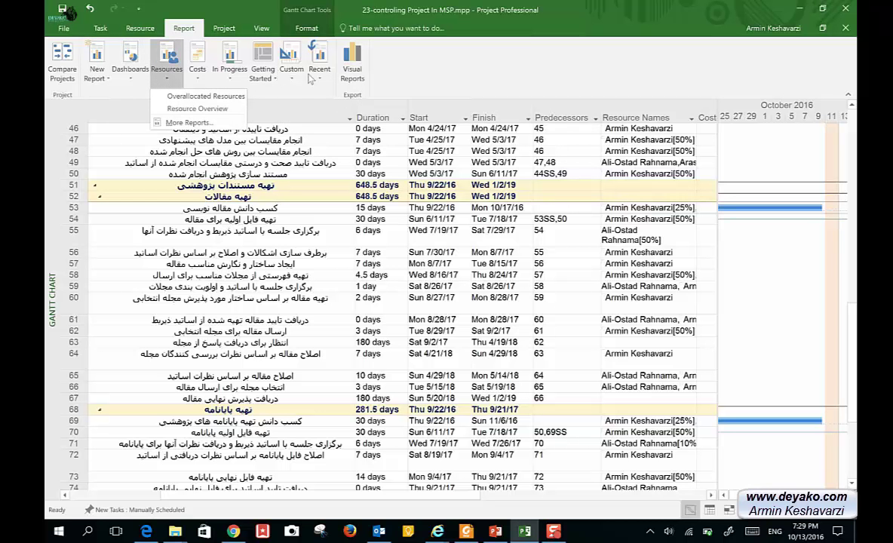
pyautogui.click(267, 220)
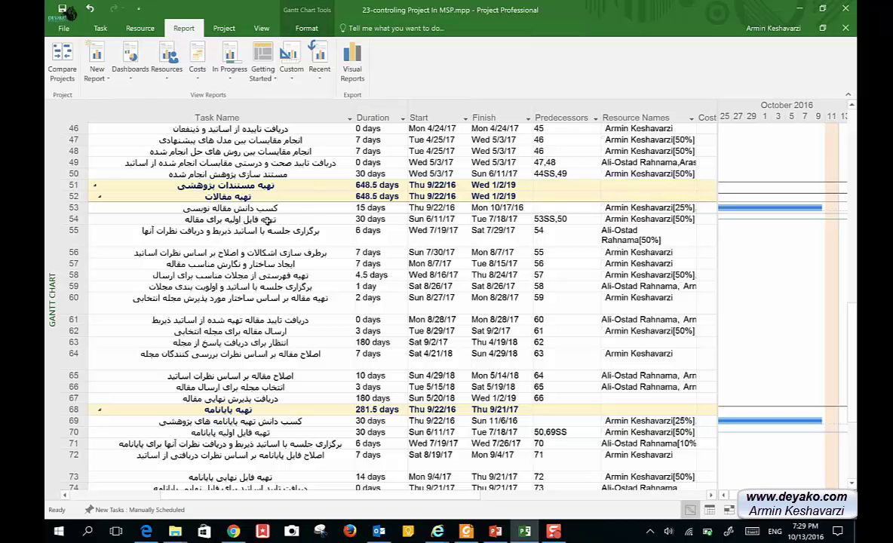